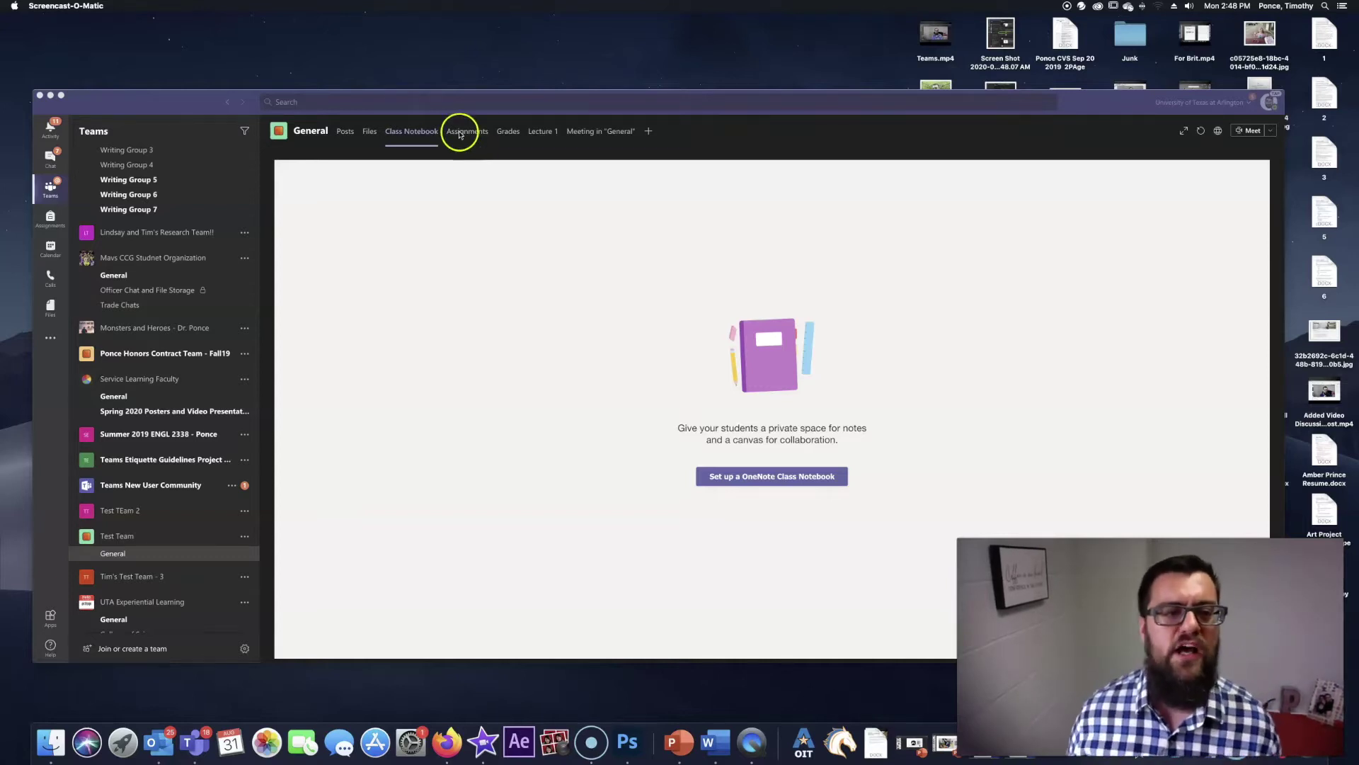
Start setting up a blank OneNote Class Notebook for Test Team and proceed to the student section setup
click(411, 135)
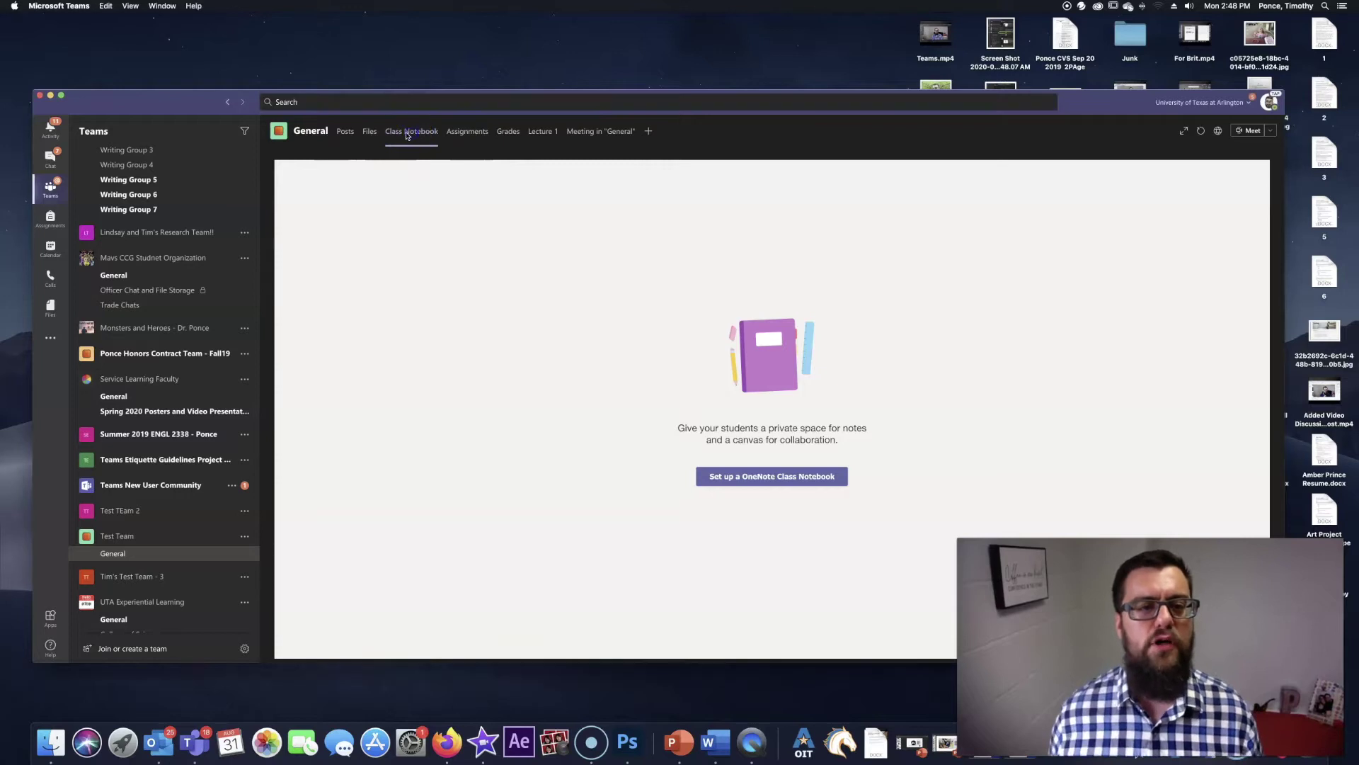
click(844, 478)
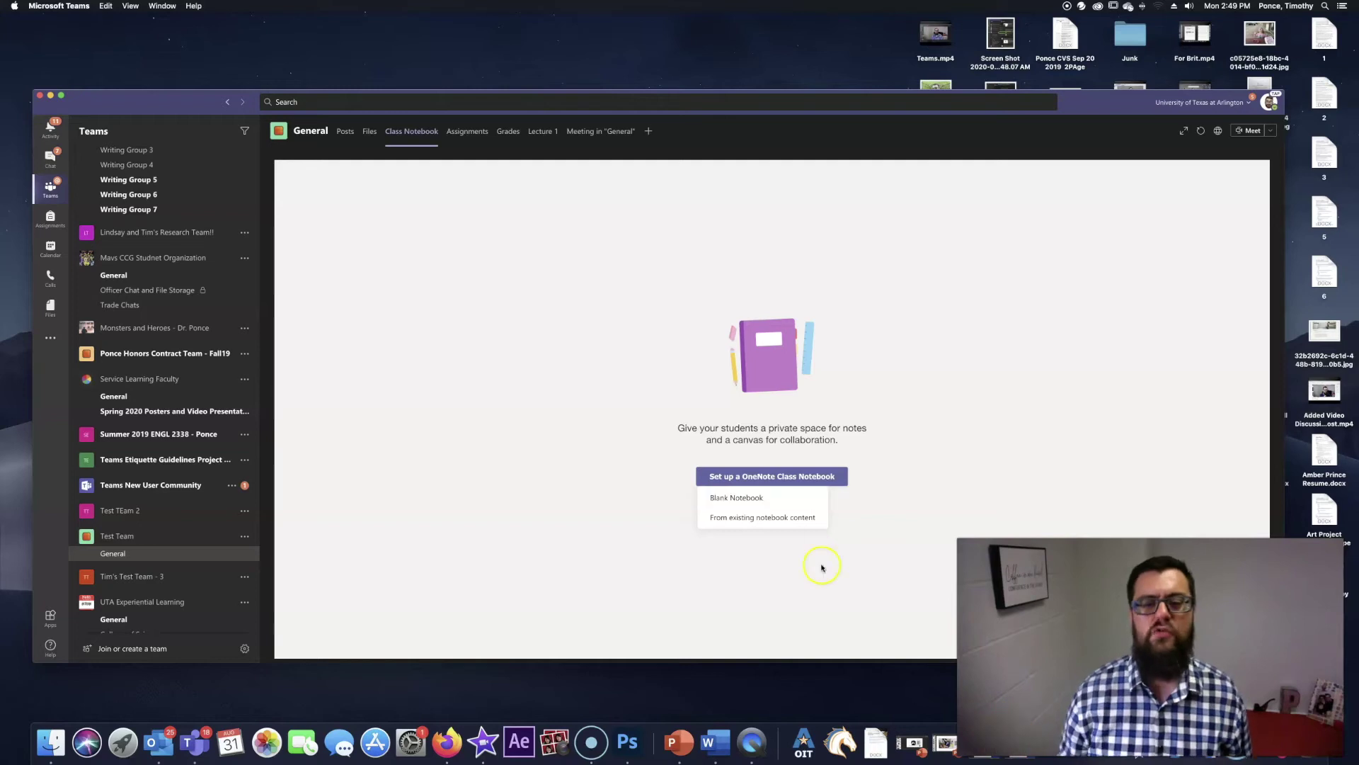
click(748, 507)
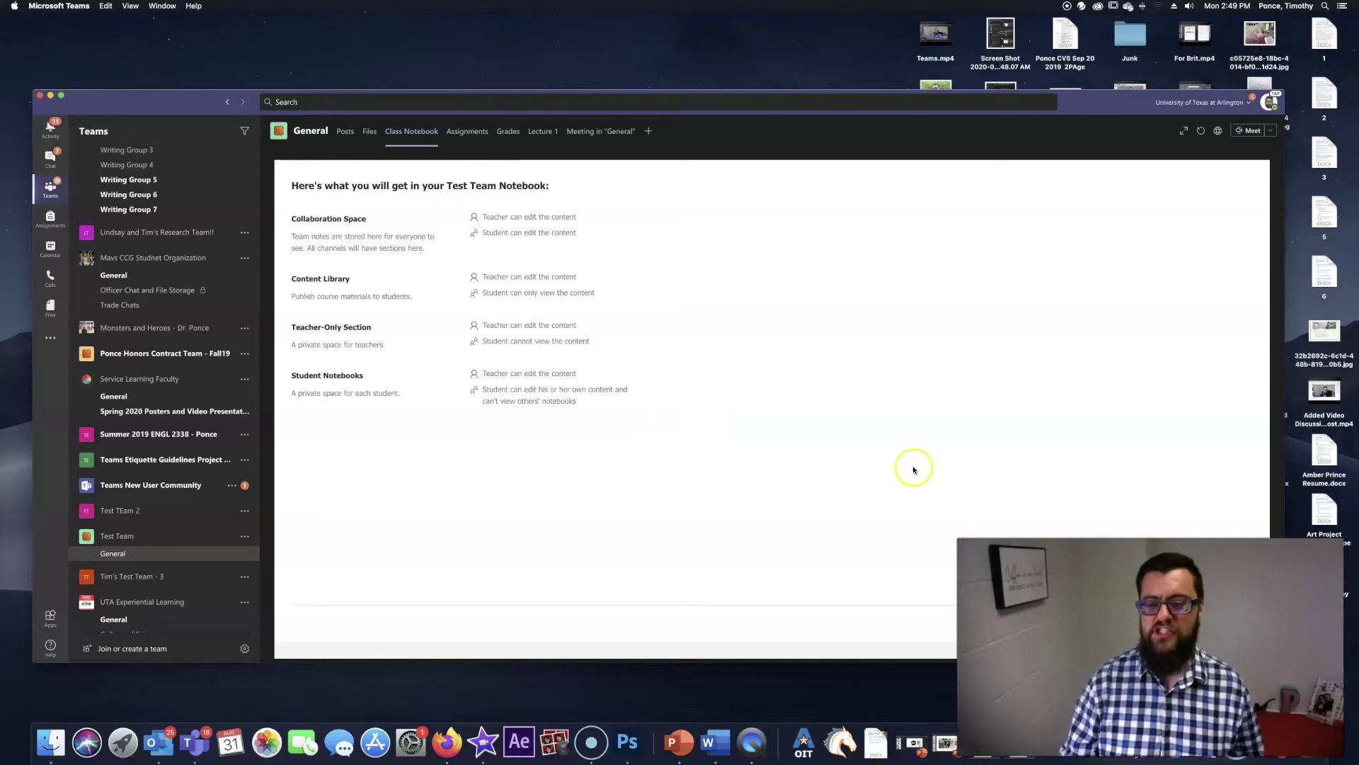
click(1227, 623)
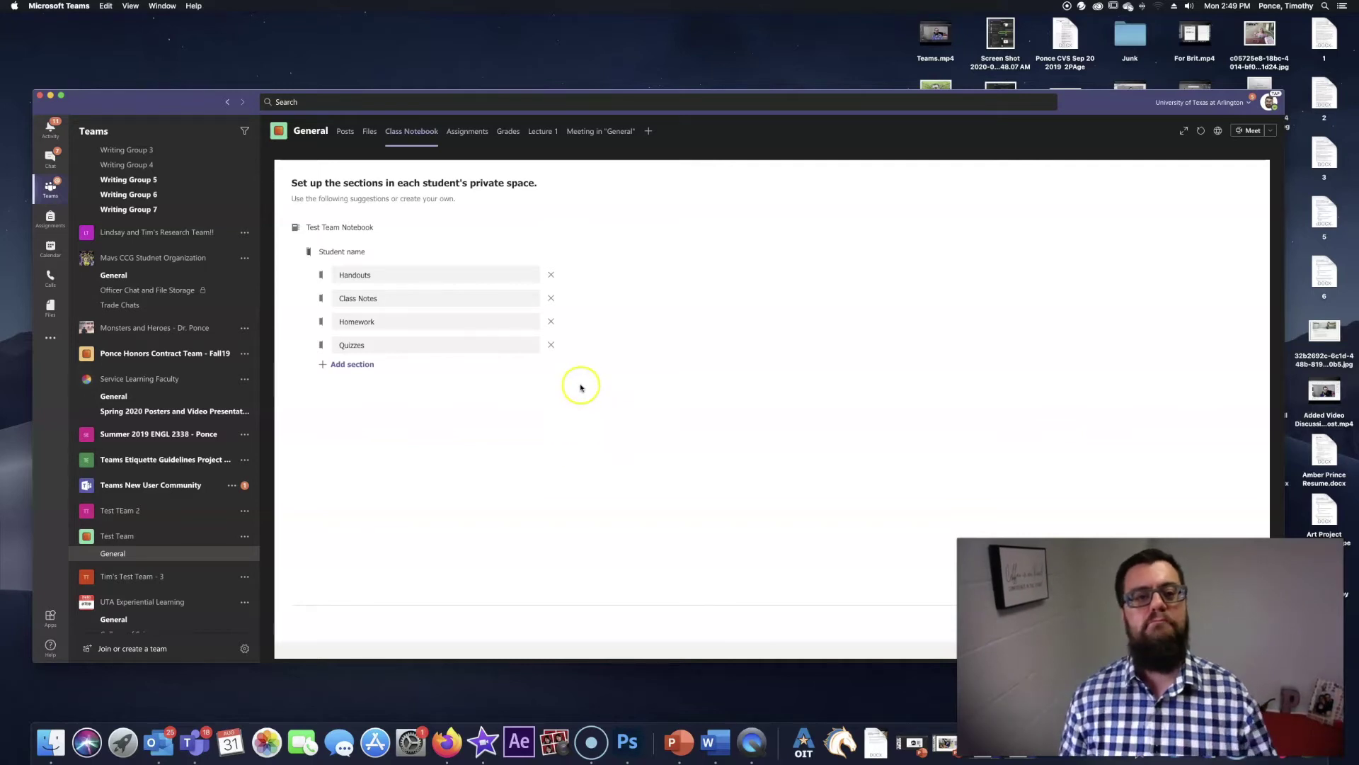
Remove the Quizzes and Homework sections from the students' private space, add a Journals section, and create the notebook
click(552, 345)
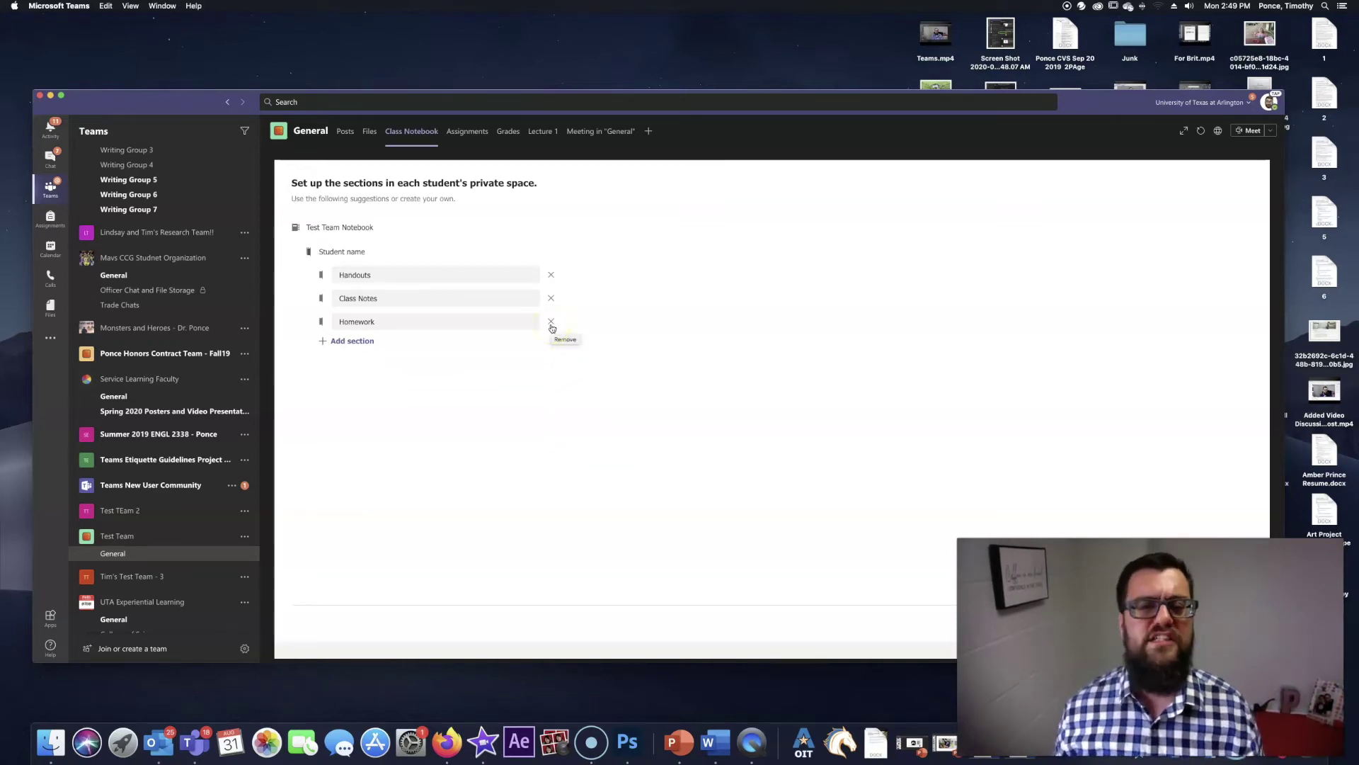
click(552, 322)
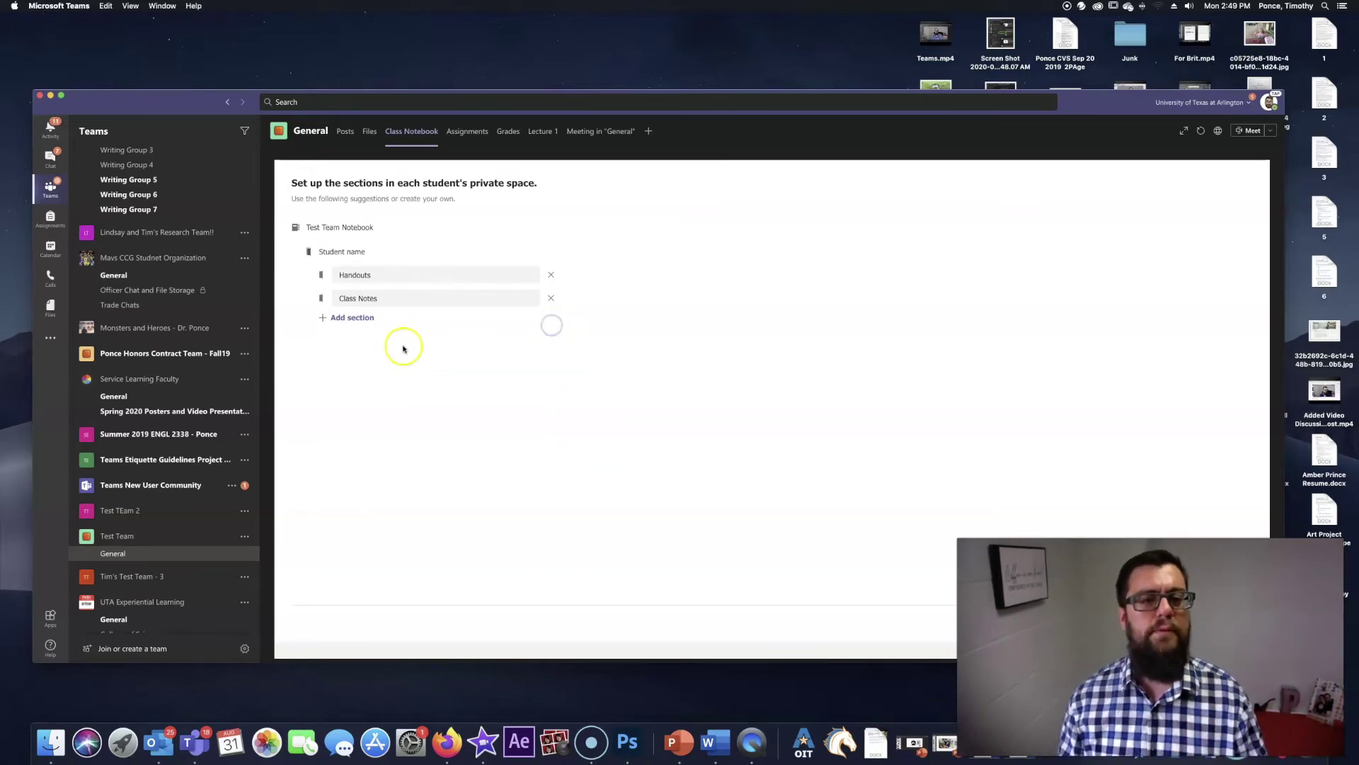
click(367, 317)
text(Journals)
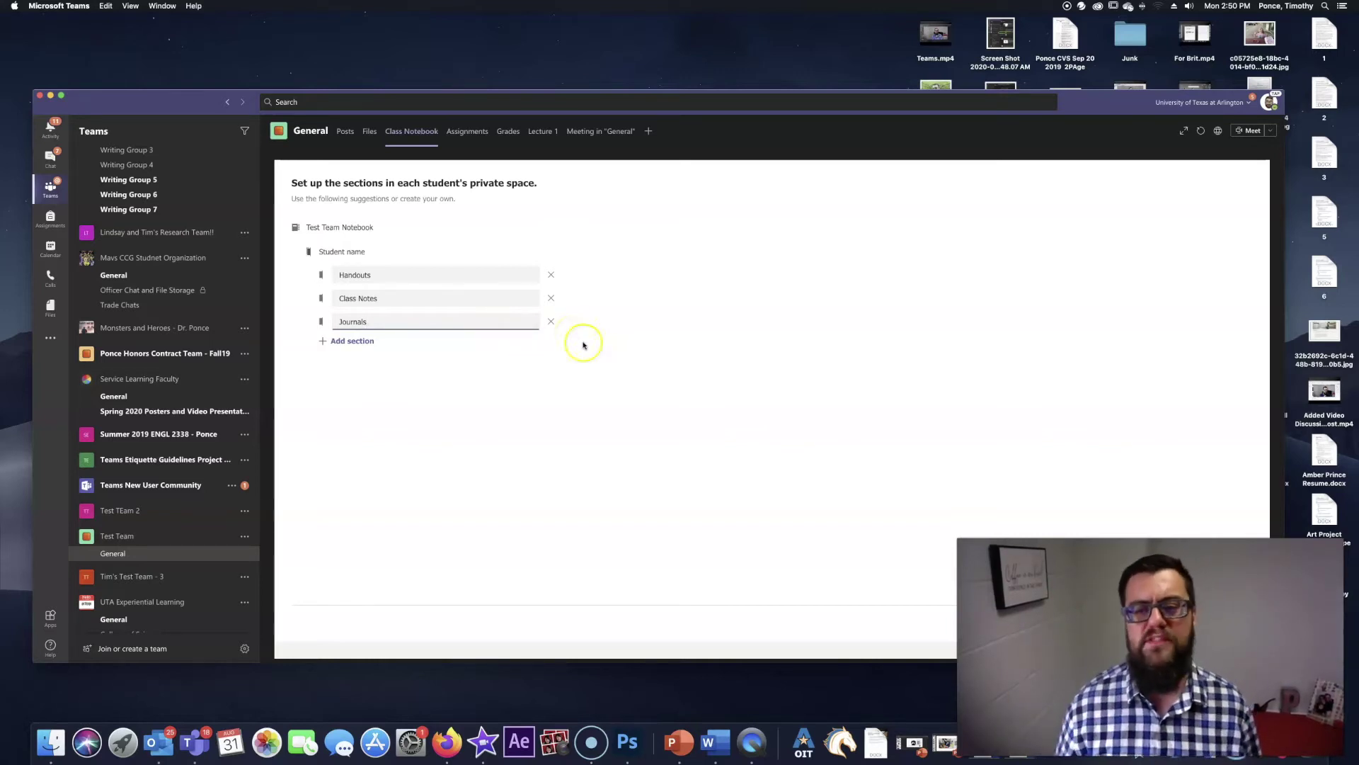
click(1224, 624)
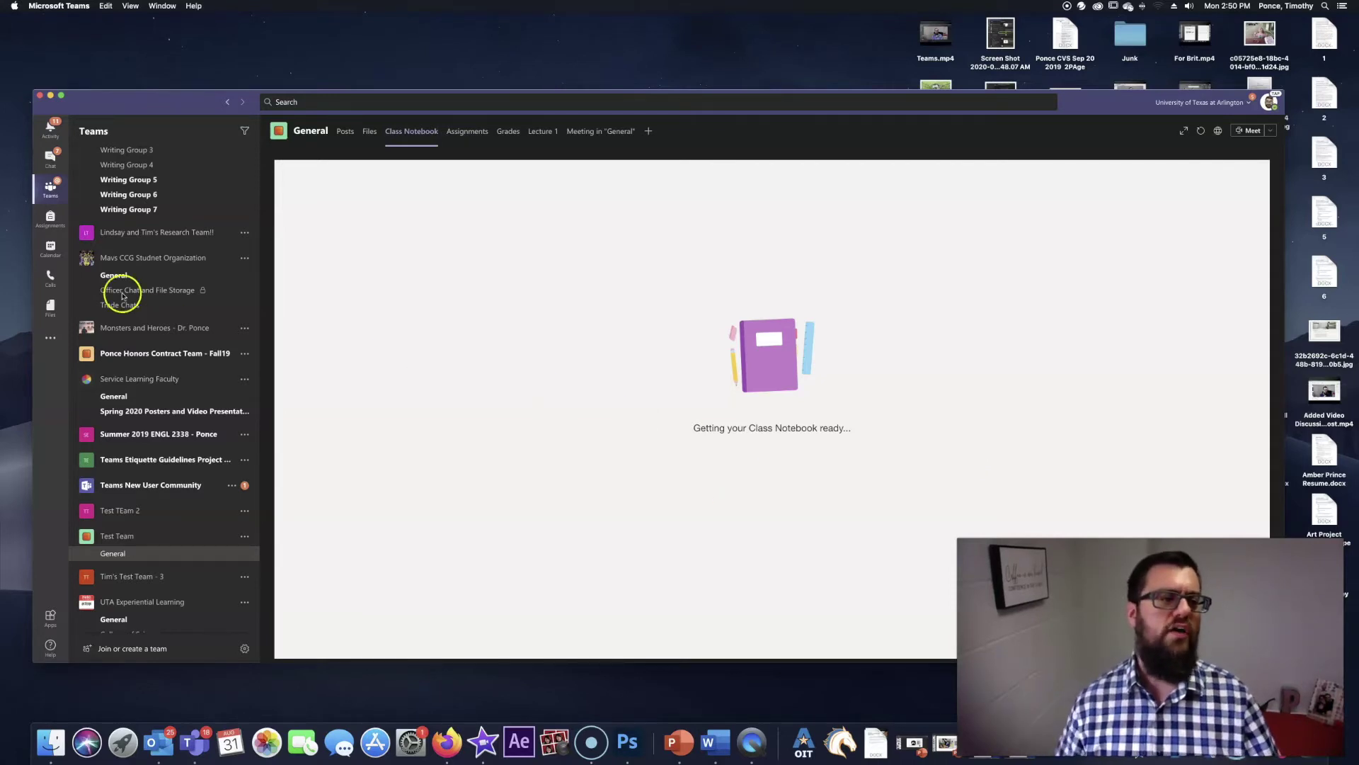
Open the Class Notebook in the General channel of Test Team - Teaching in Teams Videos and show its section list
scroll(113, 290, up, 5)
scroll(110, 292, up, 15)
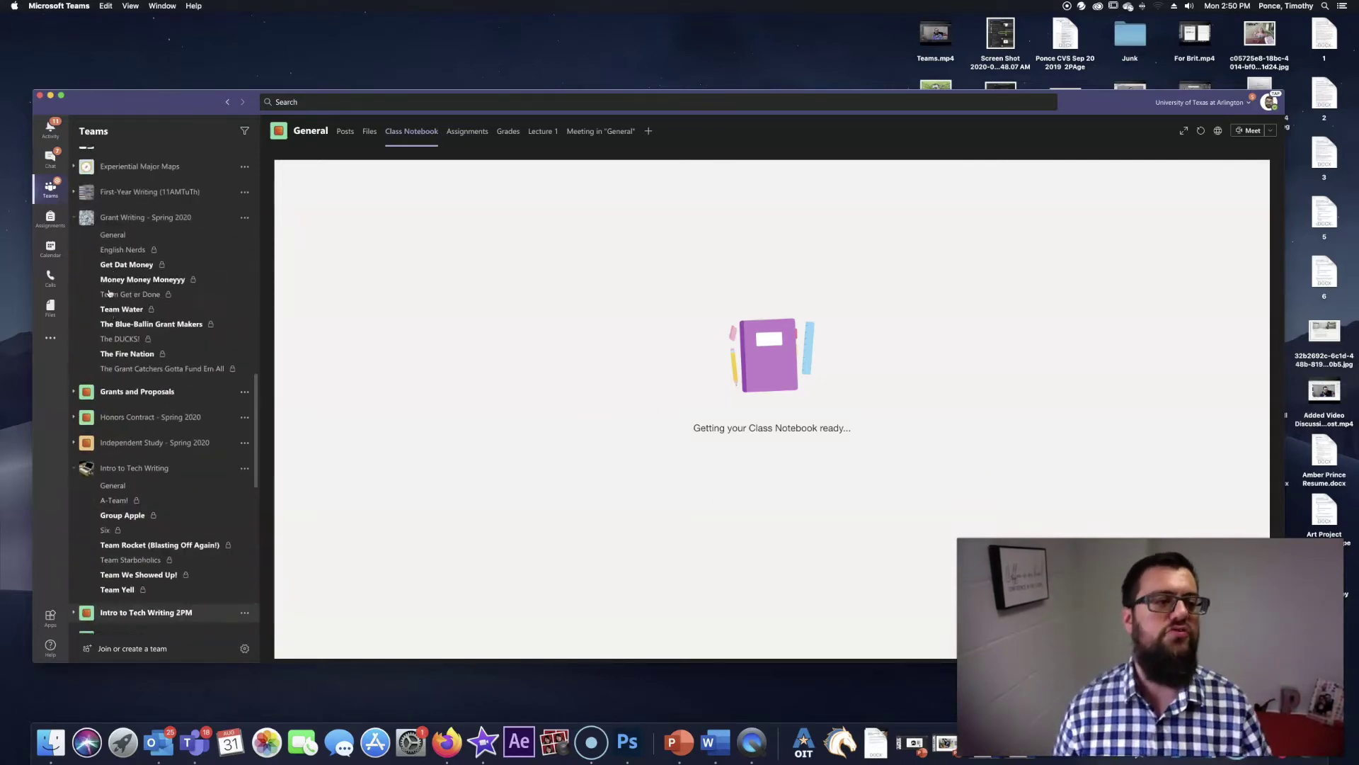
scroll(110, 292, up, 4)
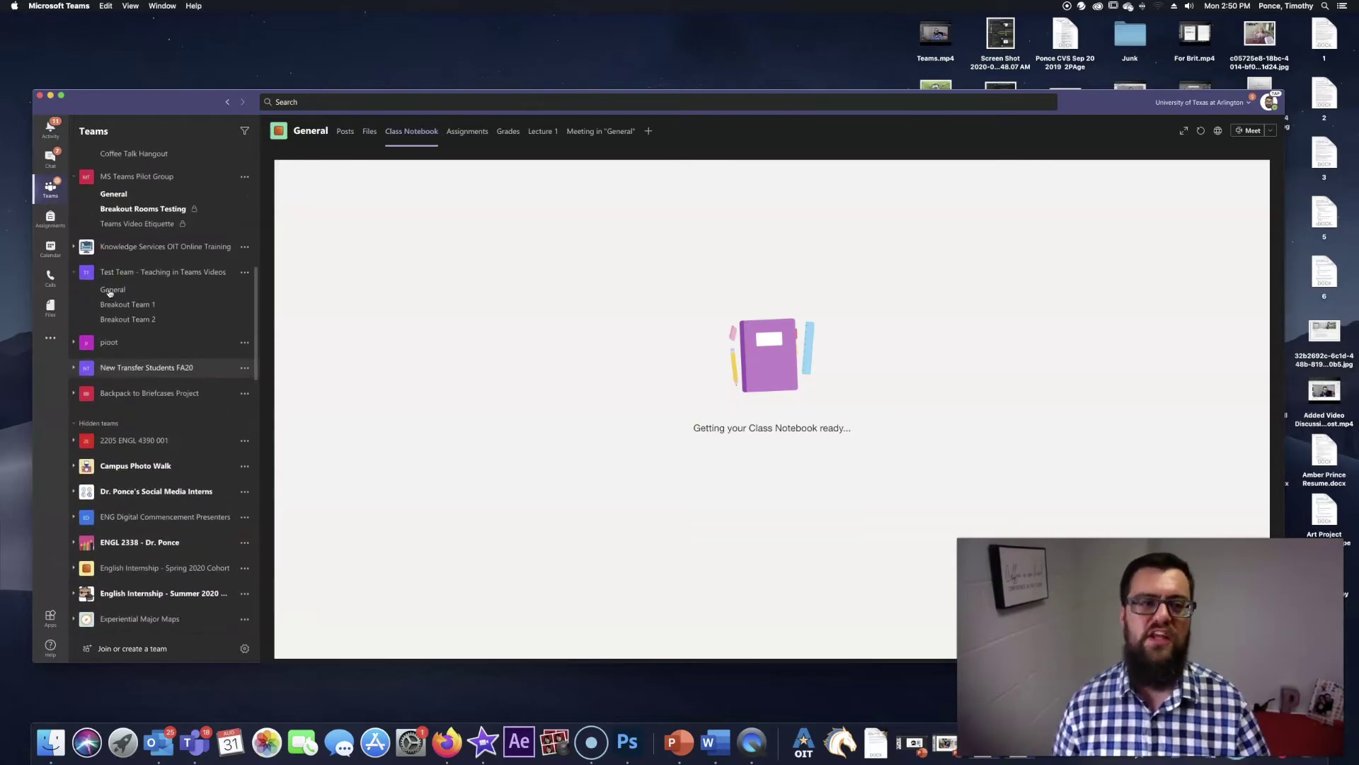
click(146, 325)
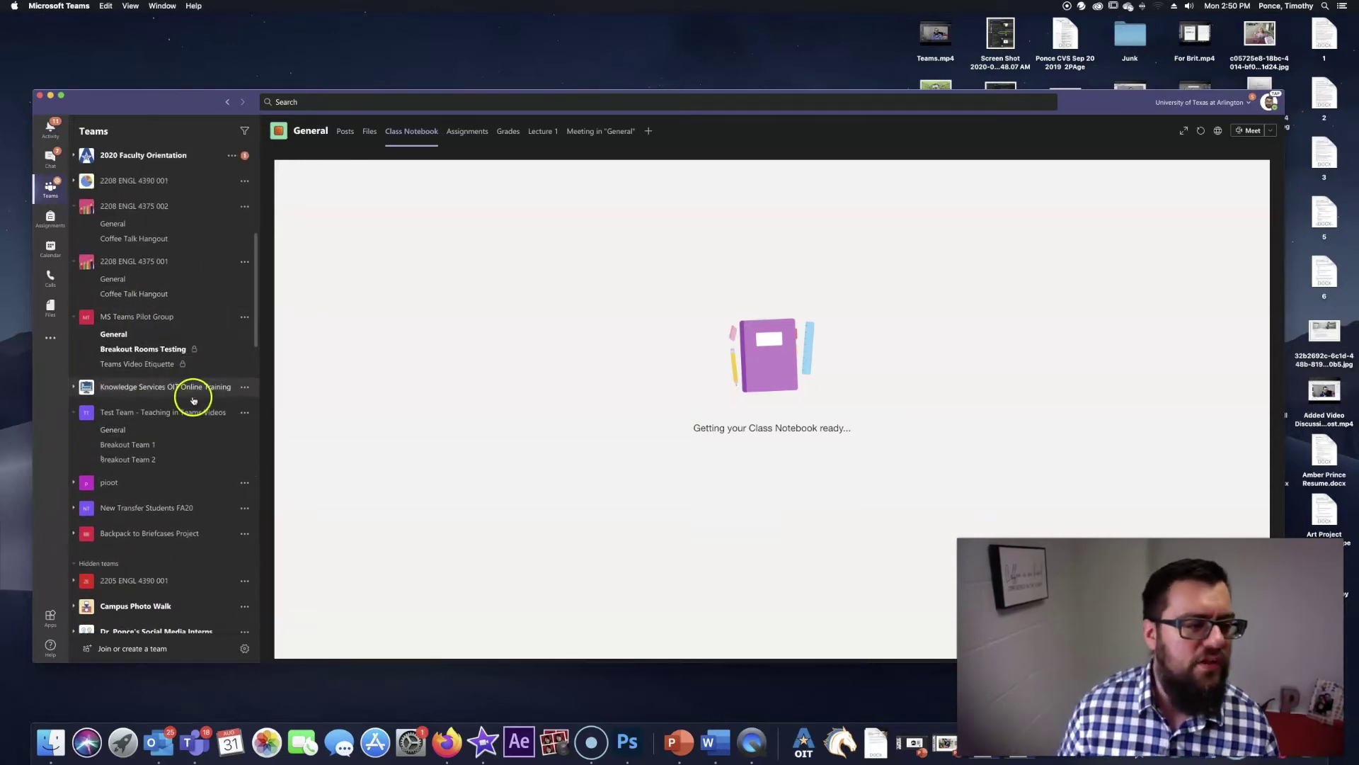
click(161, 430)
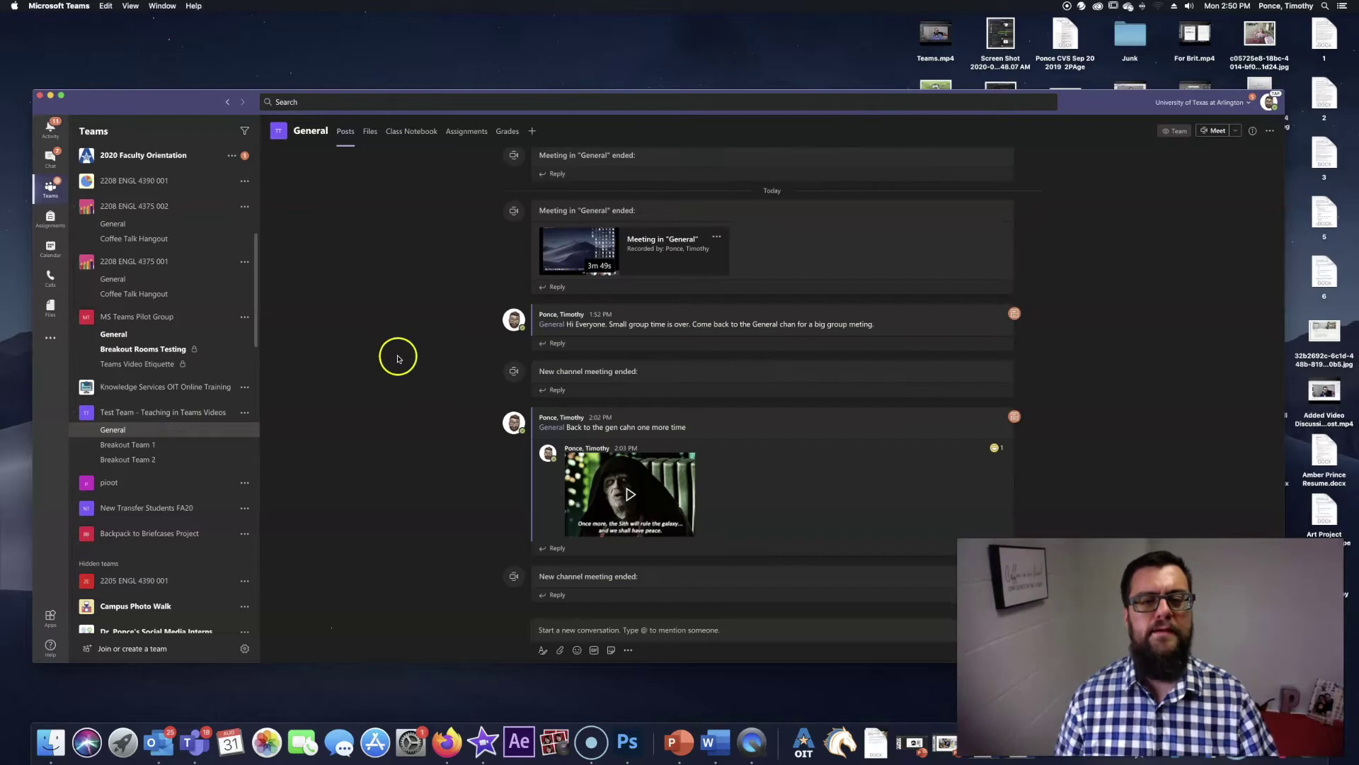
click(408, 131)
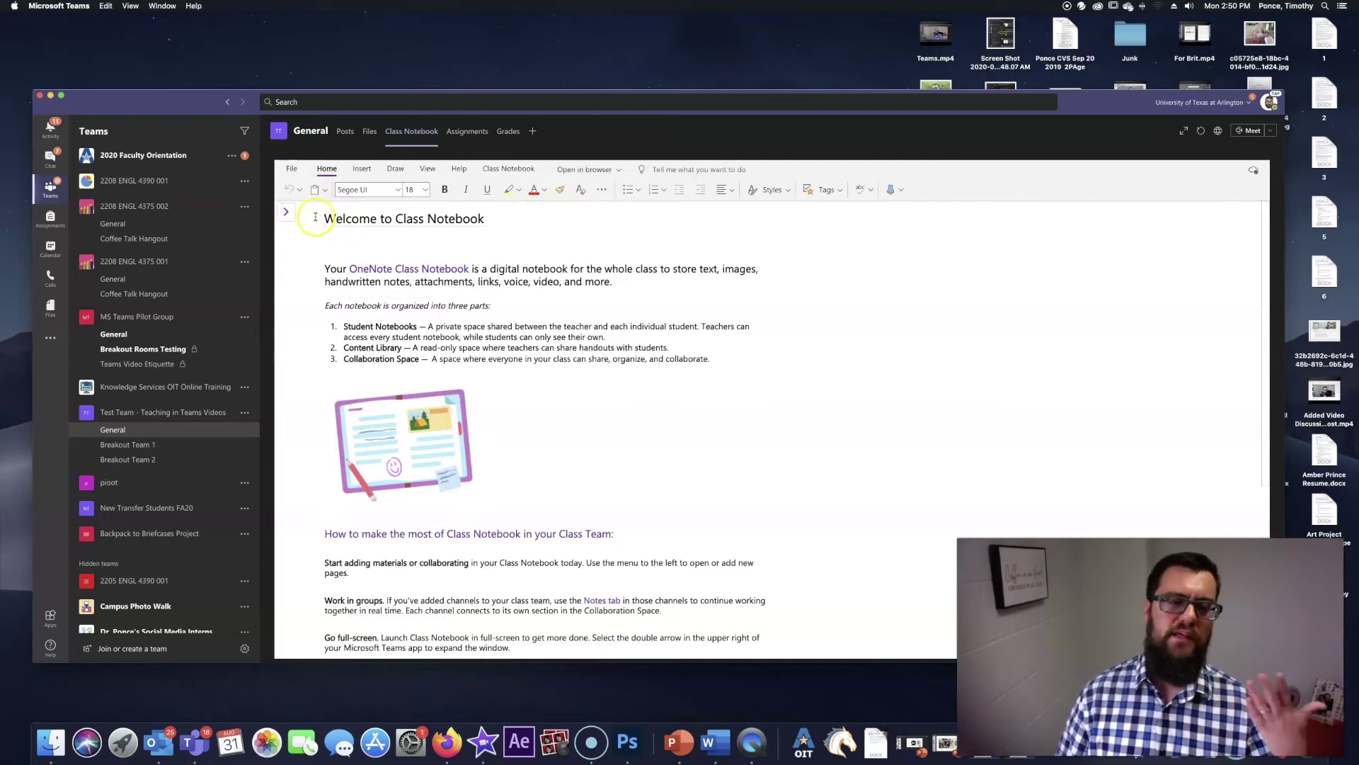
click(287, 212)
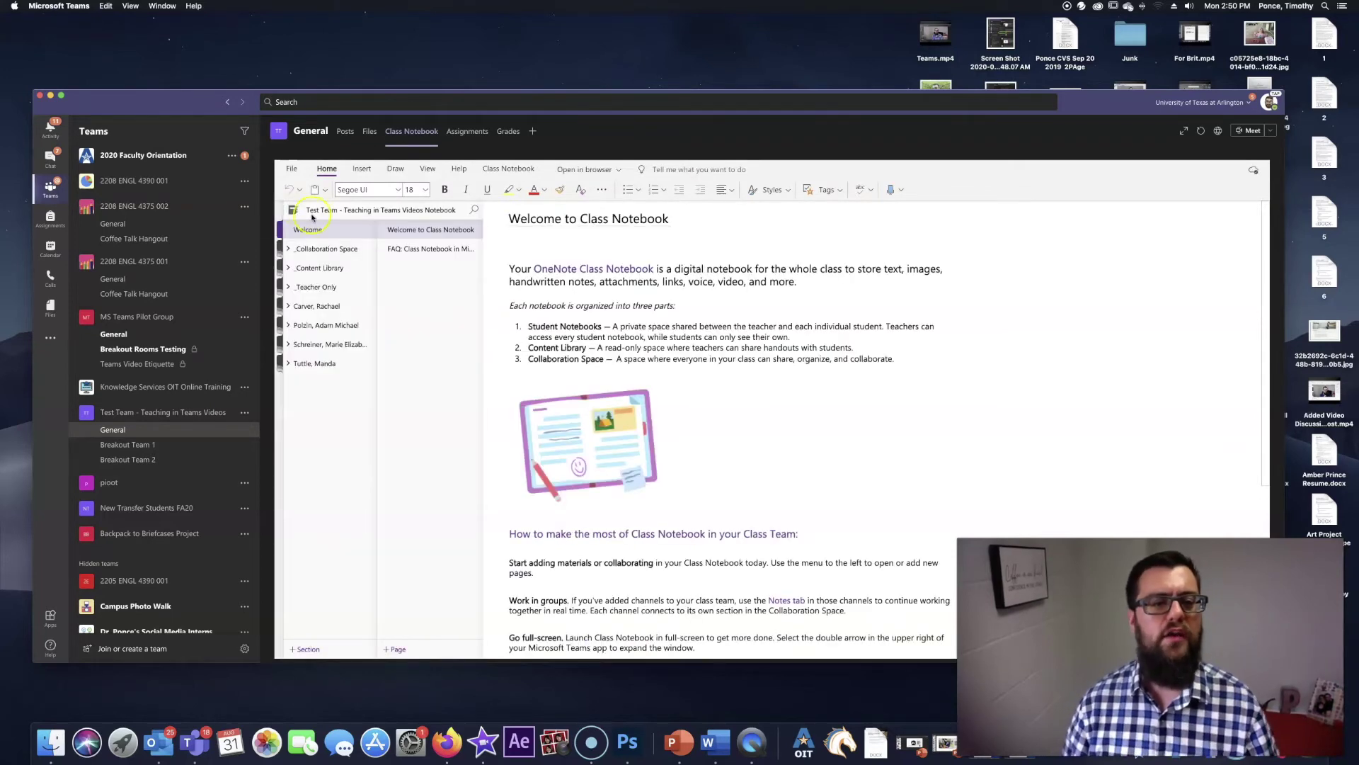
Add a page titled "Monday, Sep 30" to the Class Notes section of the first student's notebook
click(311, 306)
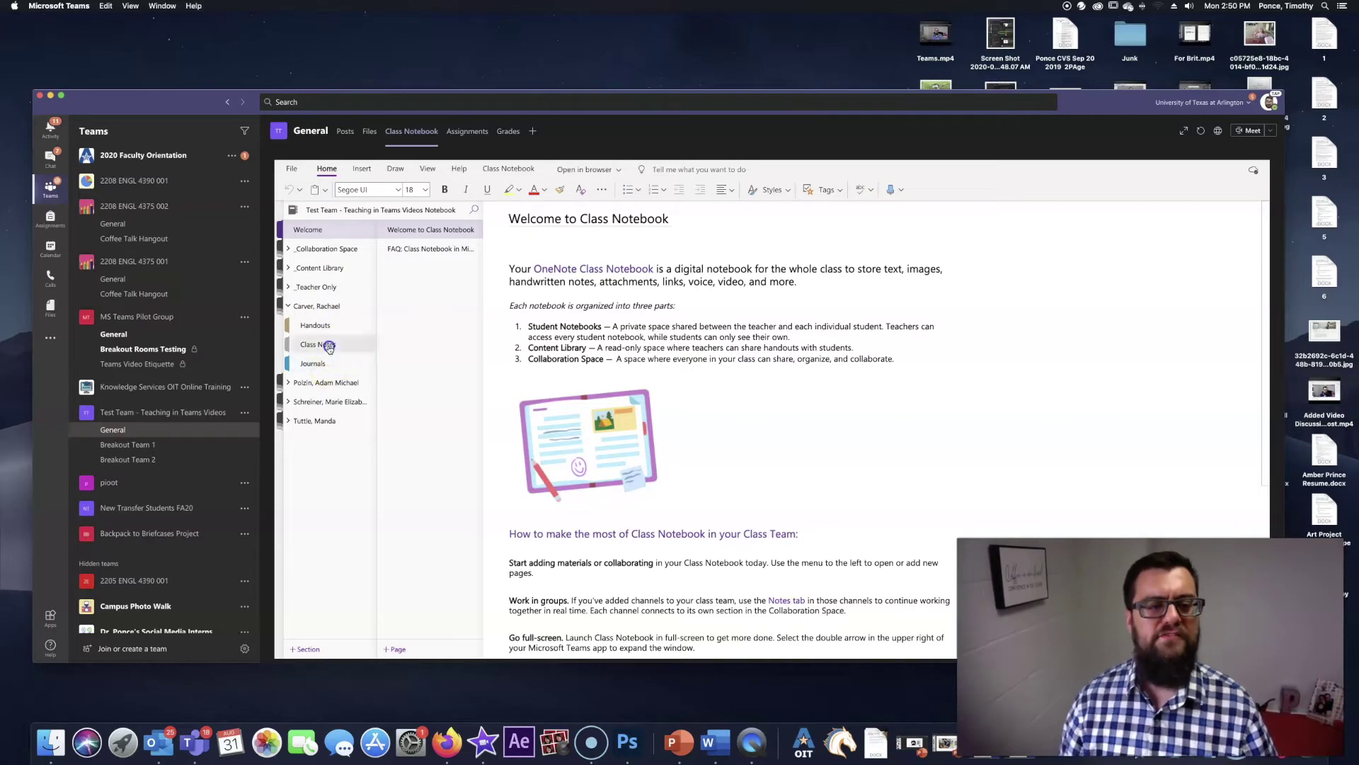
click(330, 347)
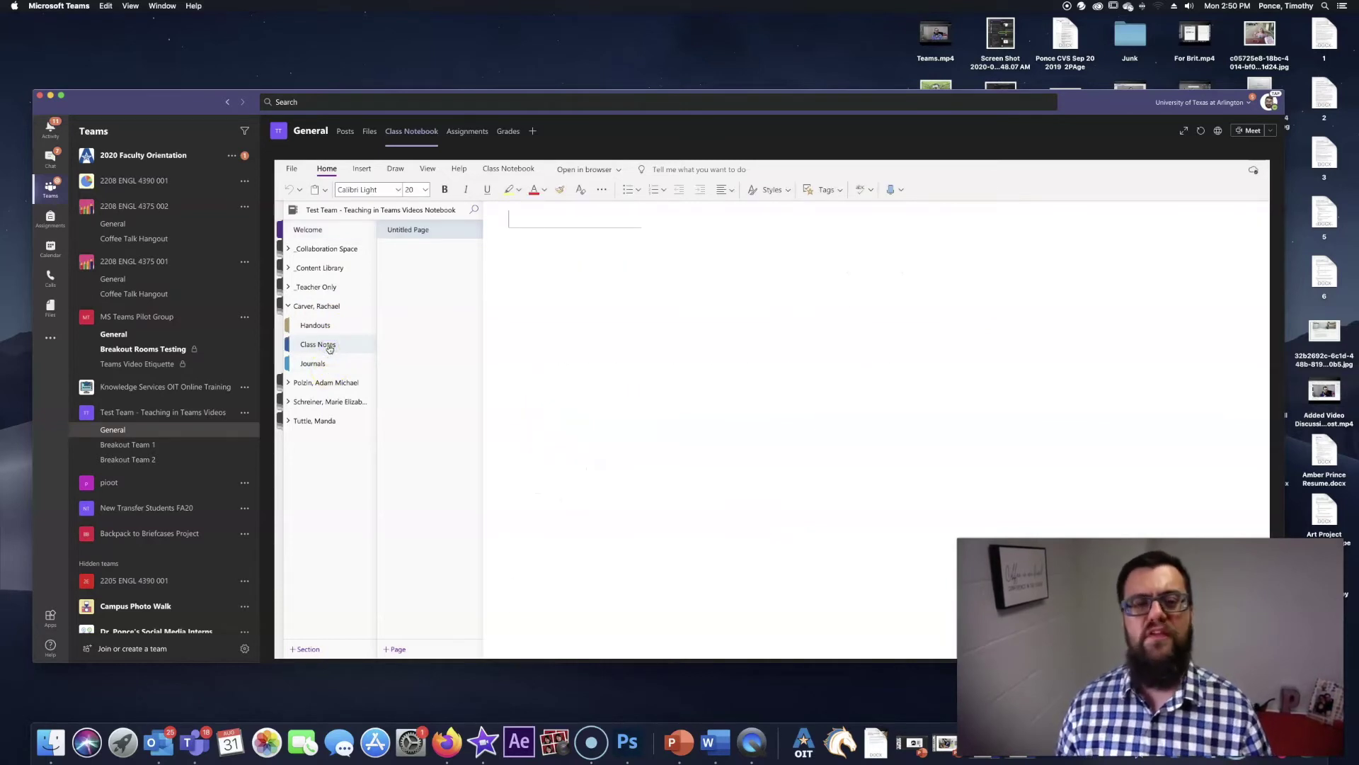
click(396, 648)
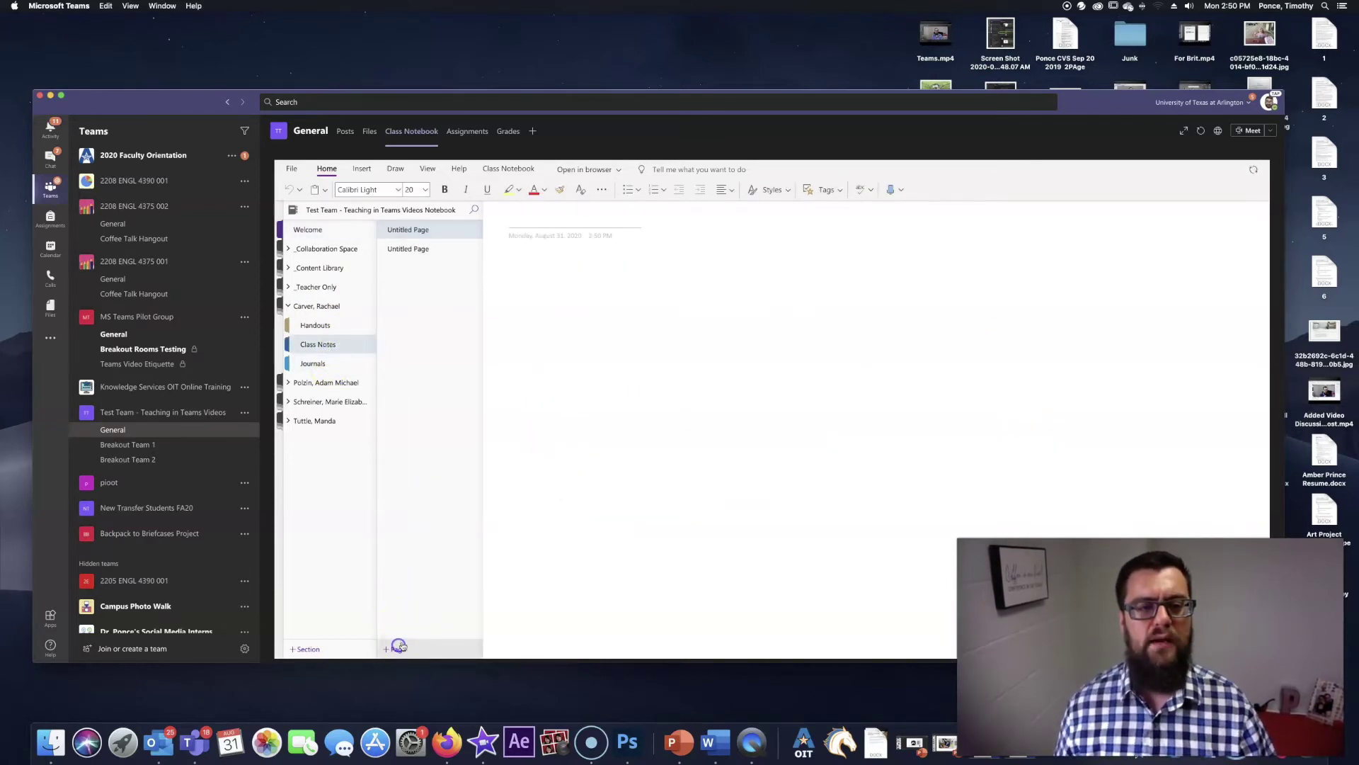
text(Monday, Sep)
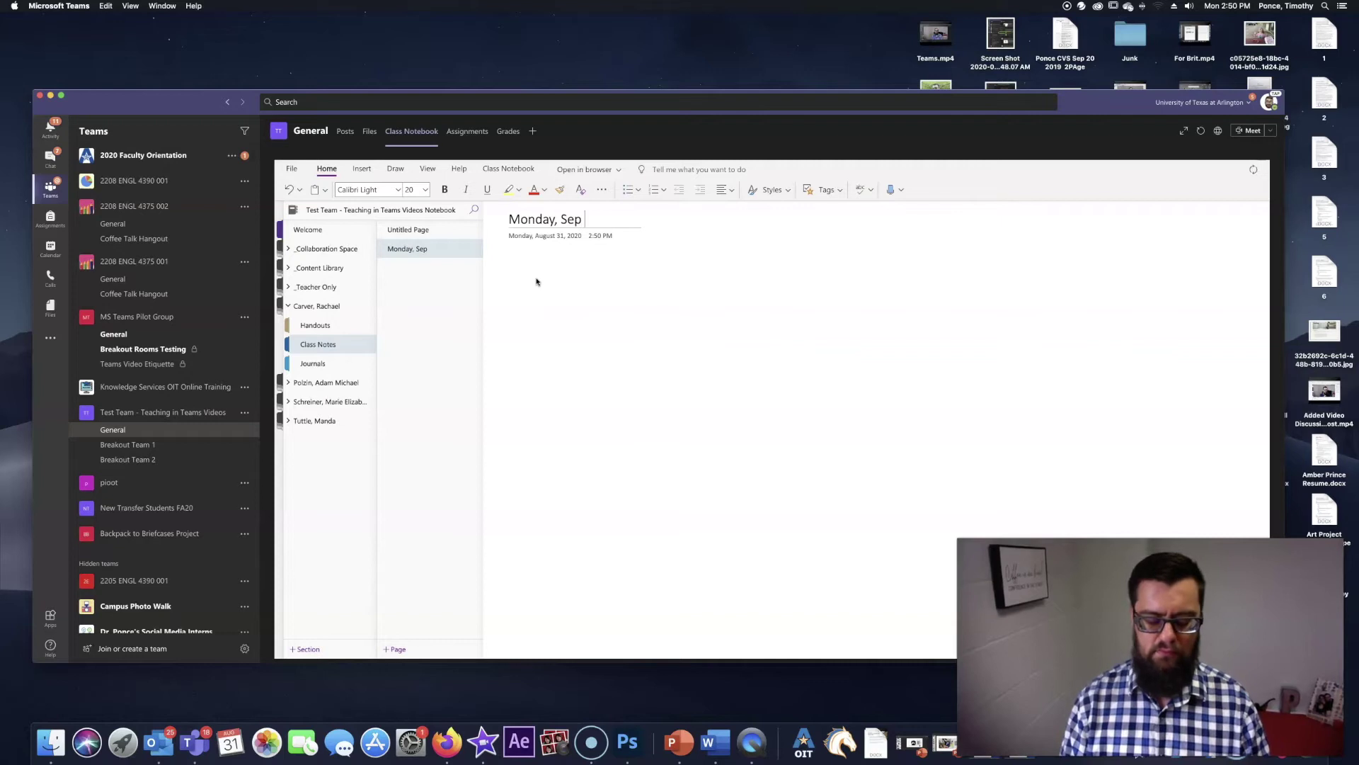
text( 30)
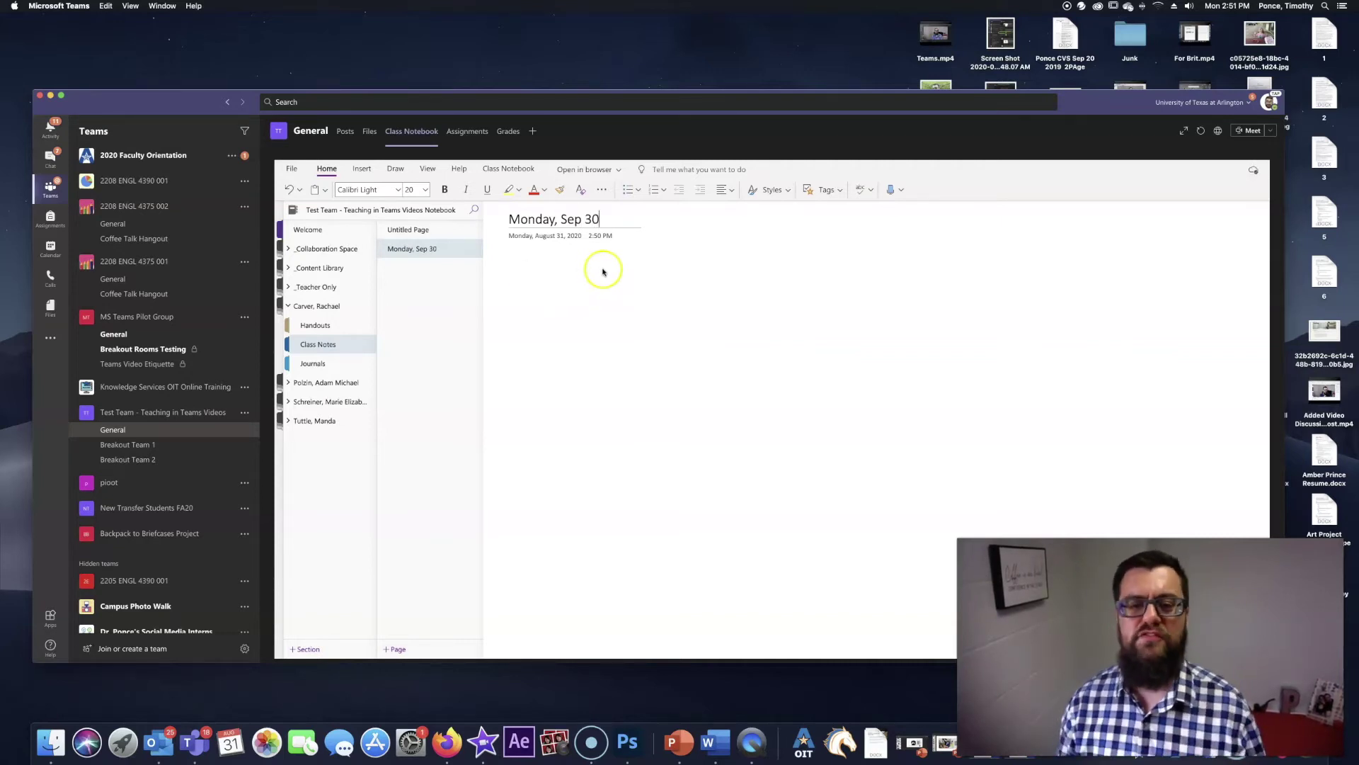
Retitle the new Class Notes page as "Ch 1 of Dracula"
click(591, 219)
click(393, 219)
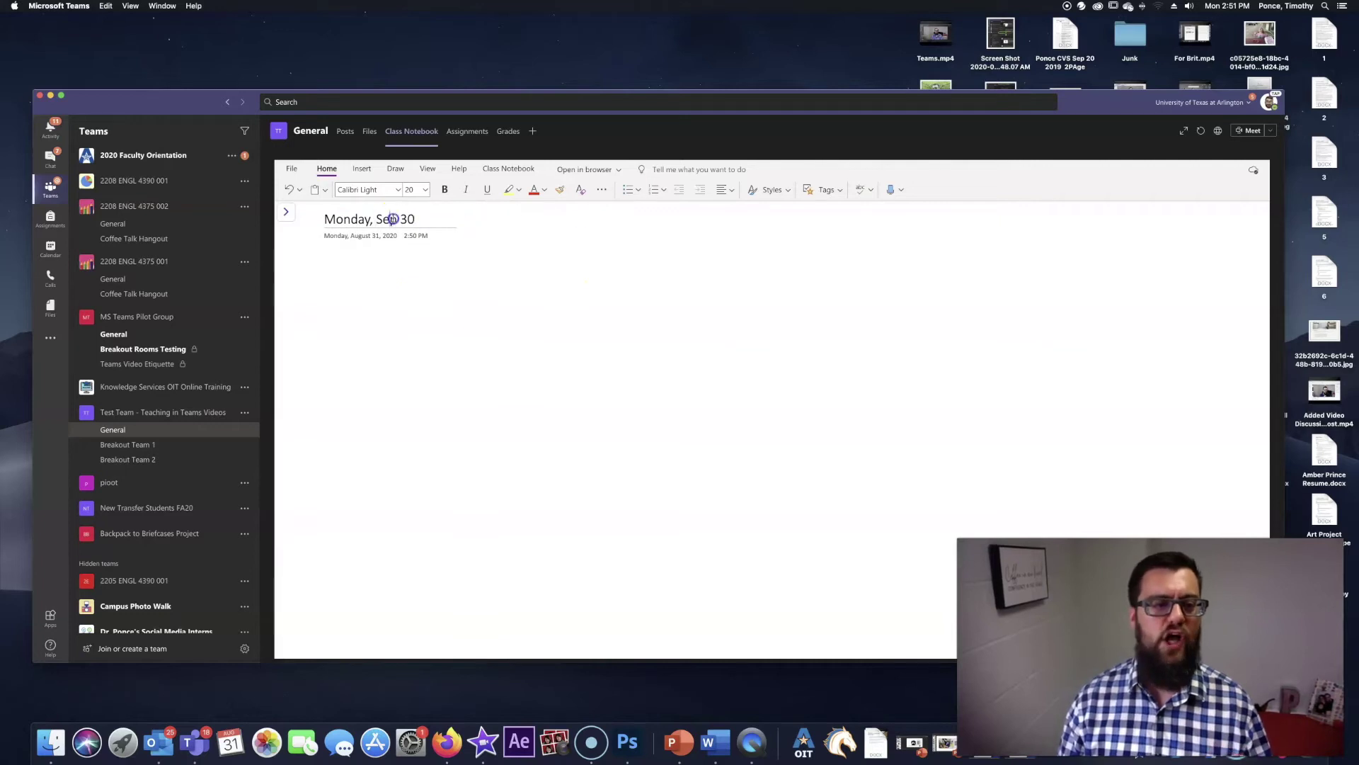
drag(418, 219, 281, 214)
key(BackSpace)
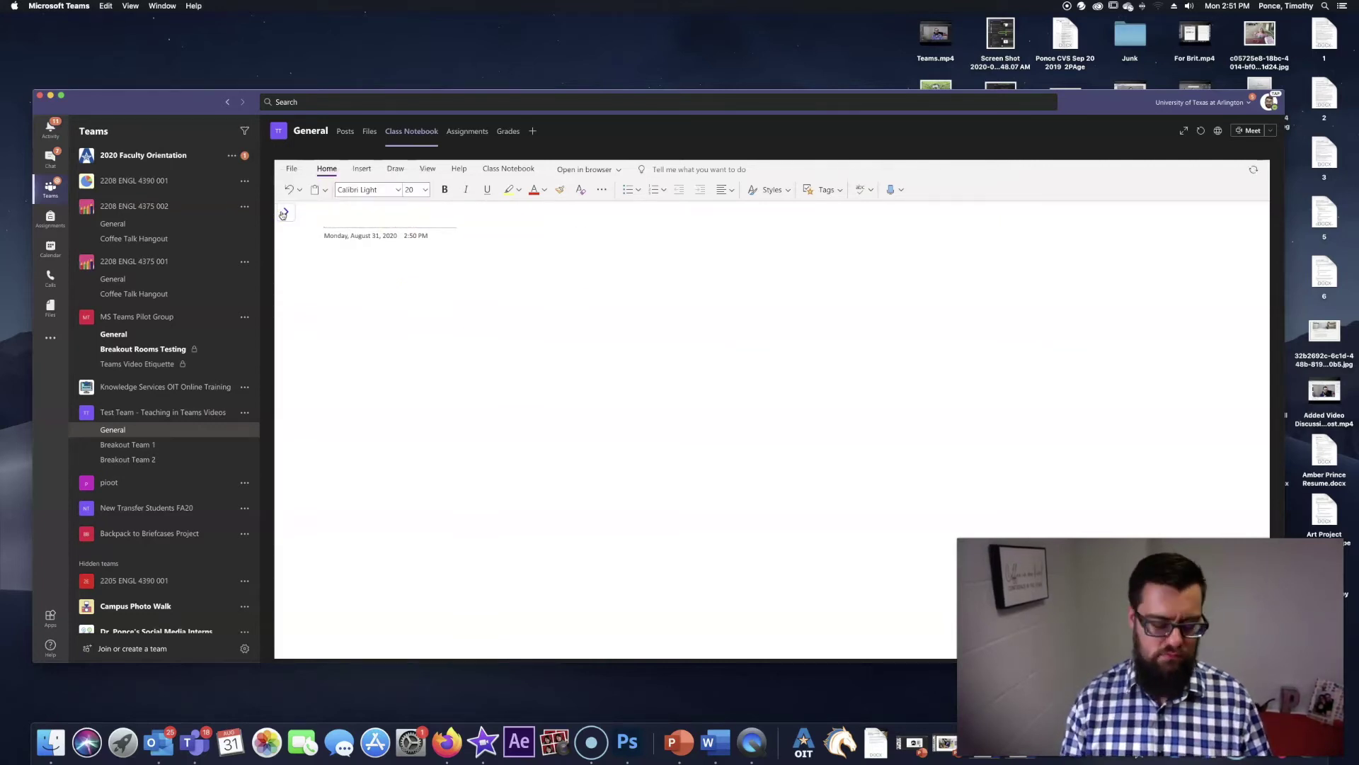
text(Ch 1 of)
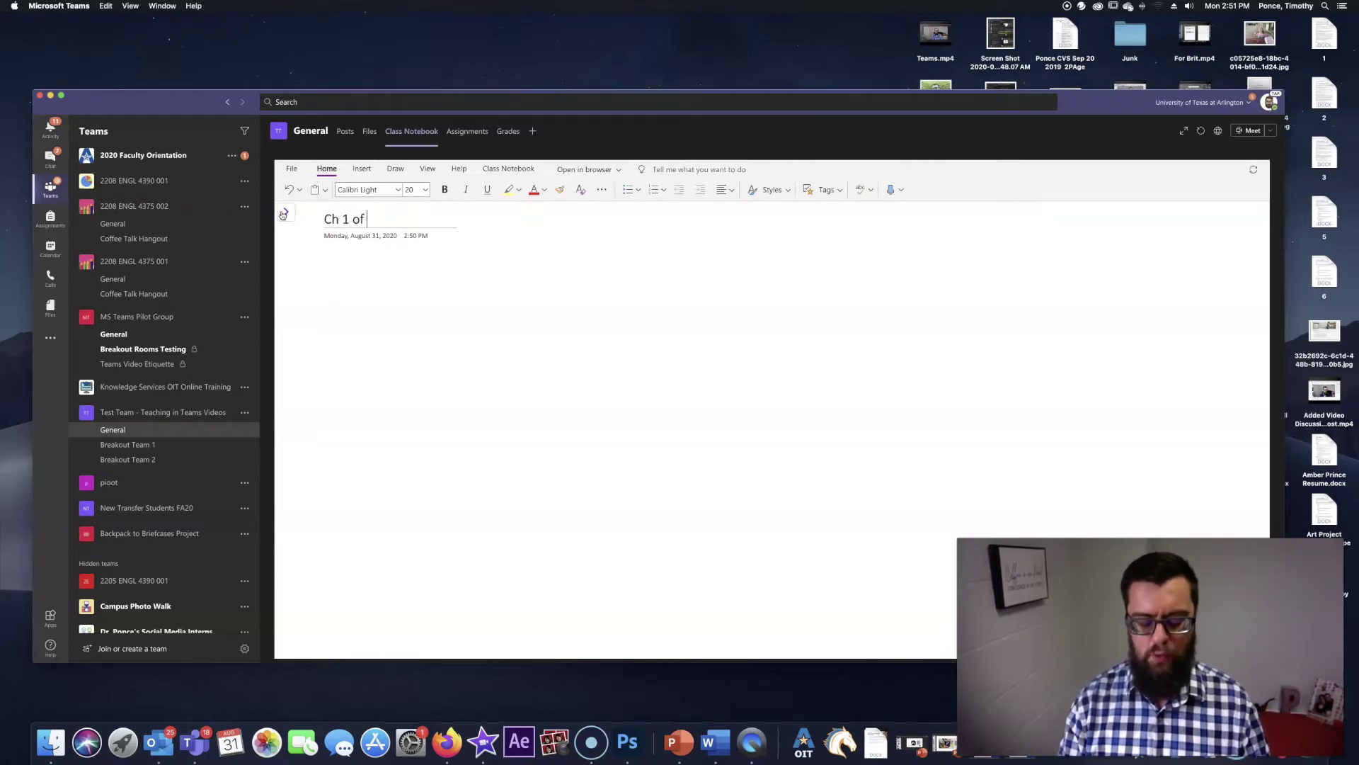
text( Dracula)
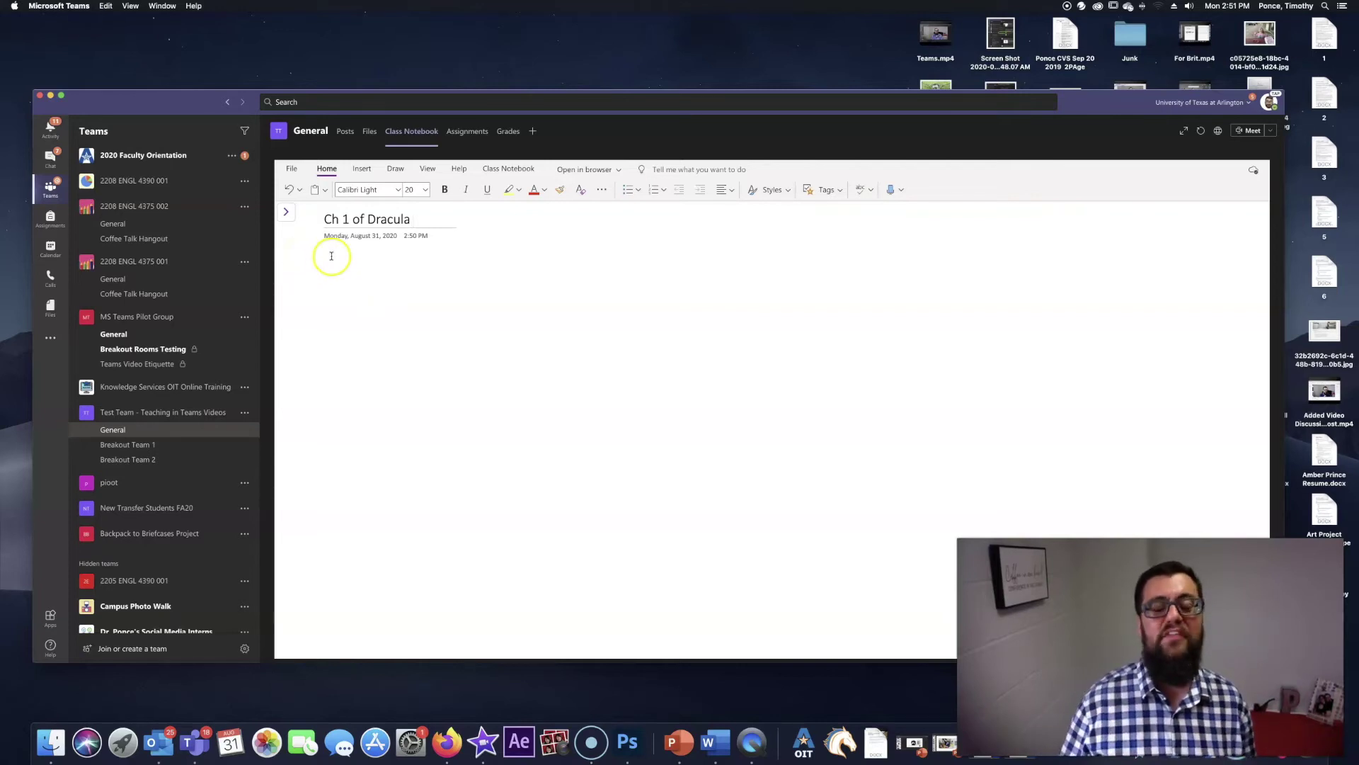
View the first student's Journals section and expand the next two students' notebooks to see their sections
click(286, 212)
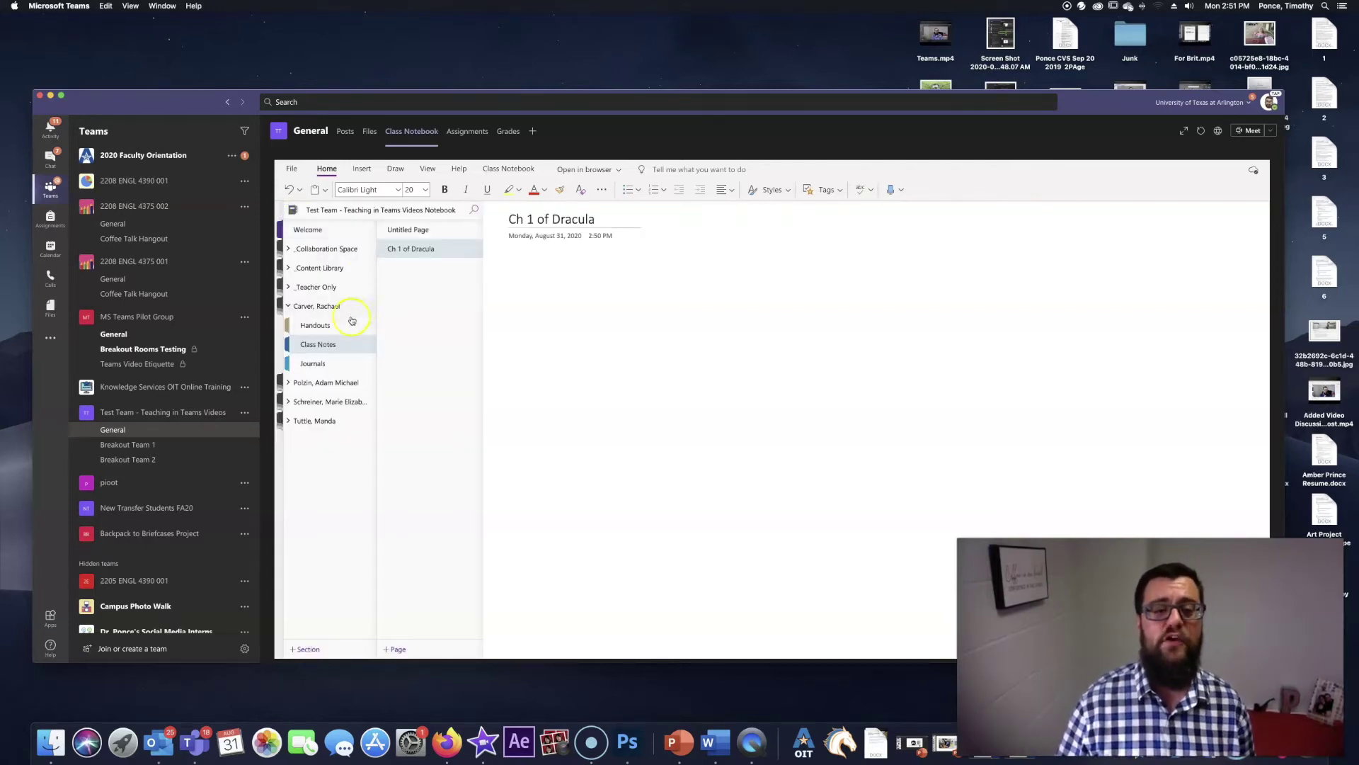
click(320, 366)
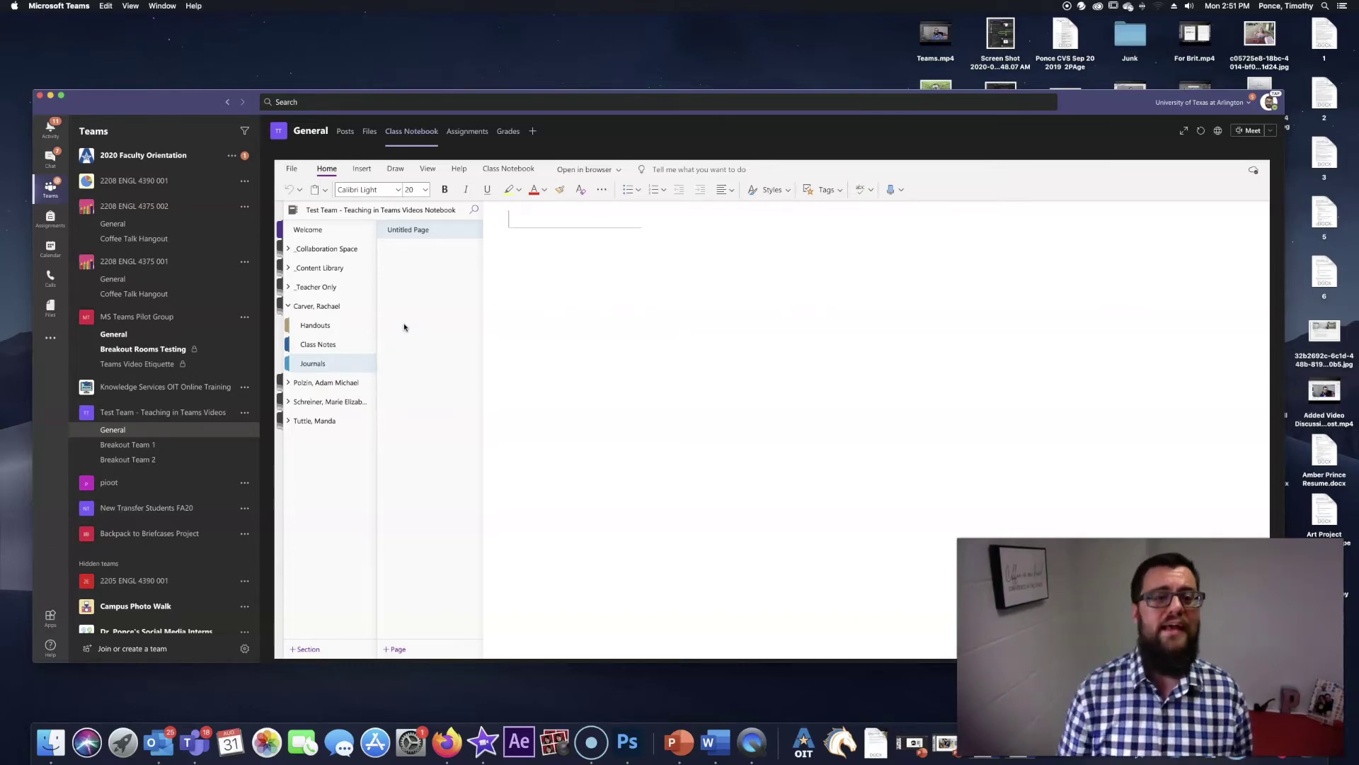
click(320, 383)
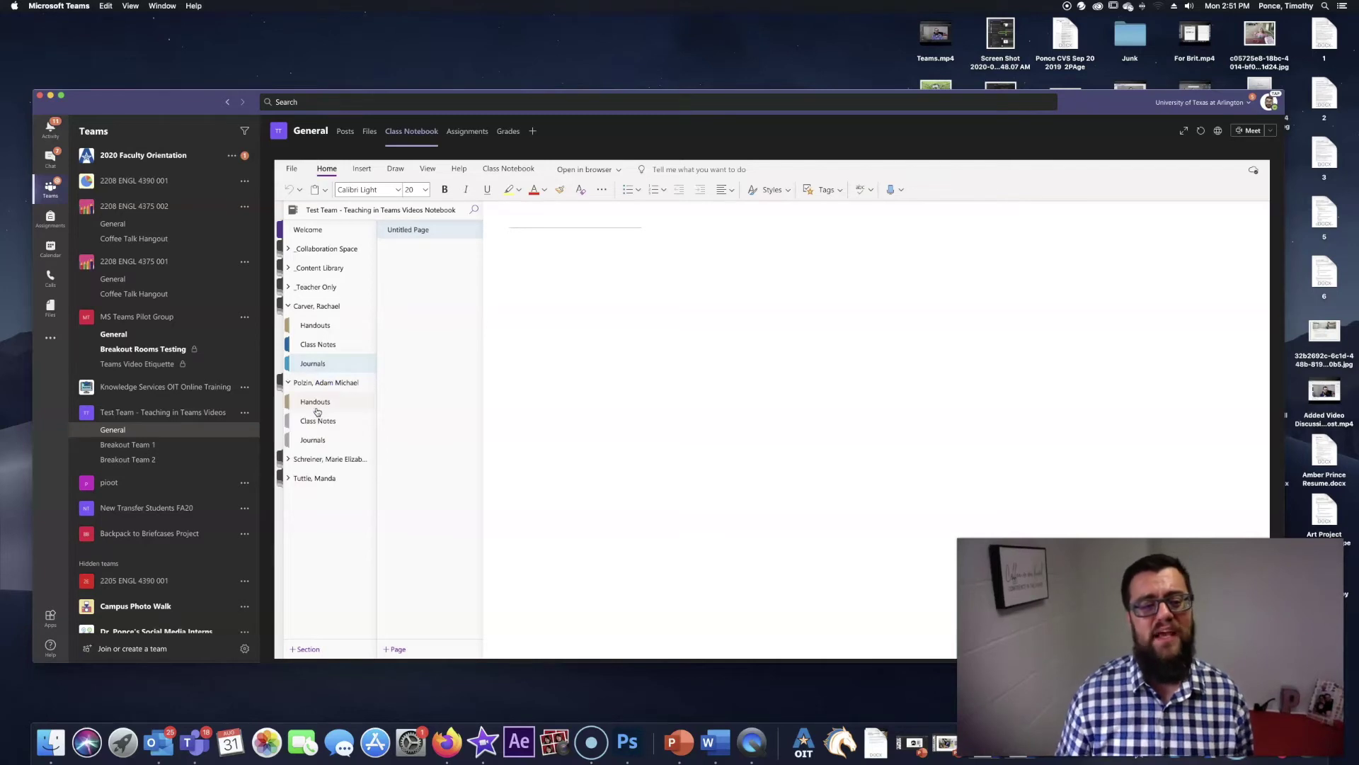
click(317, 460)
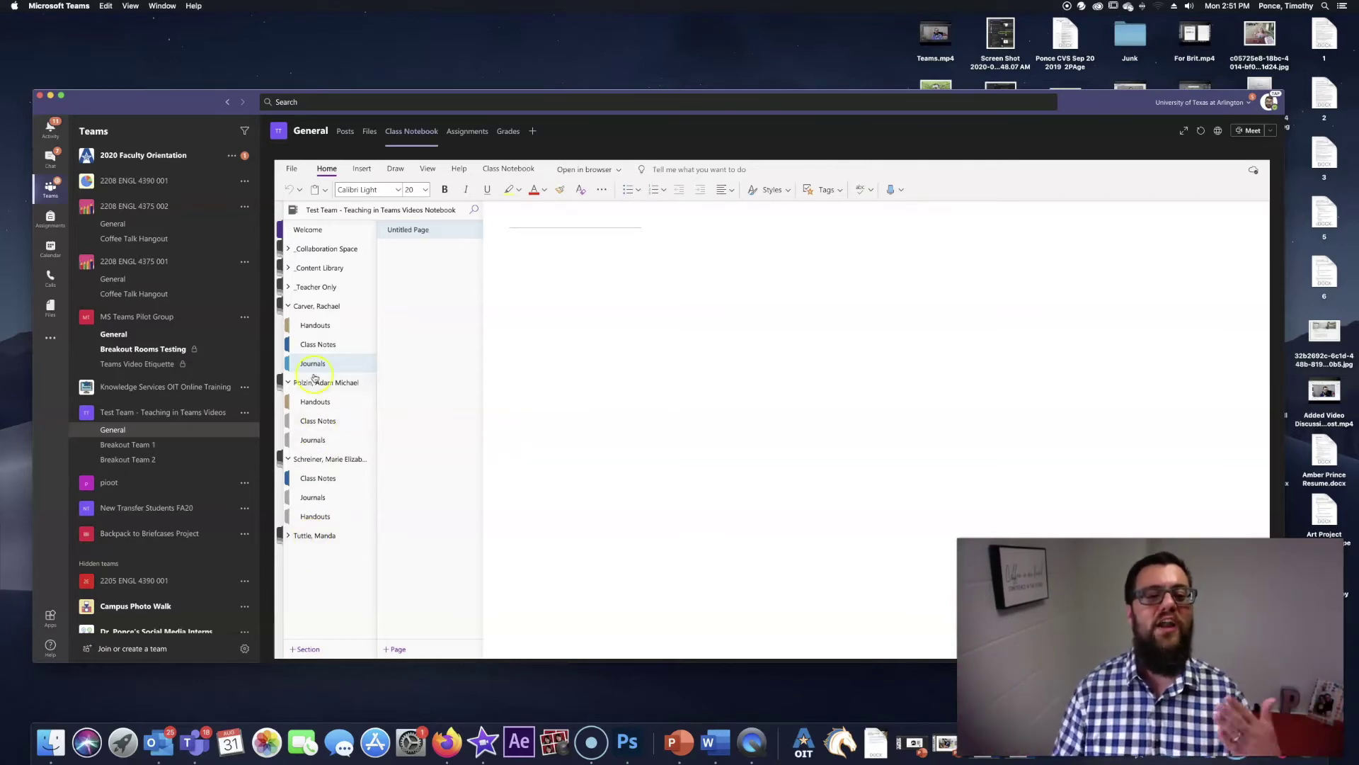
Open the Journal Prompts section in the Teacher Only space and review the Retellings – Medea prompt page through Your Answer
click(318, 290)
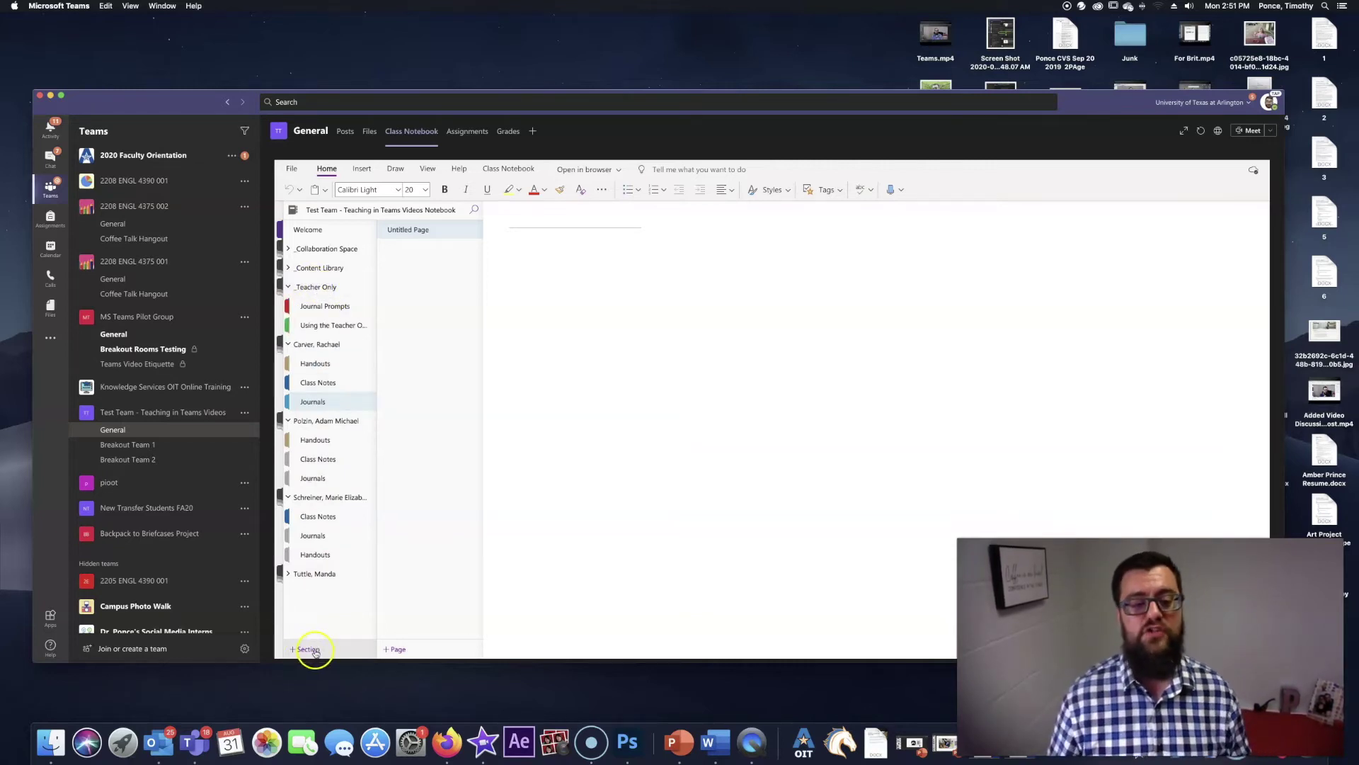
click(332, 306)
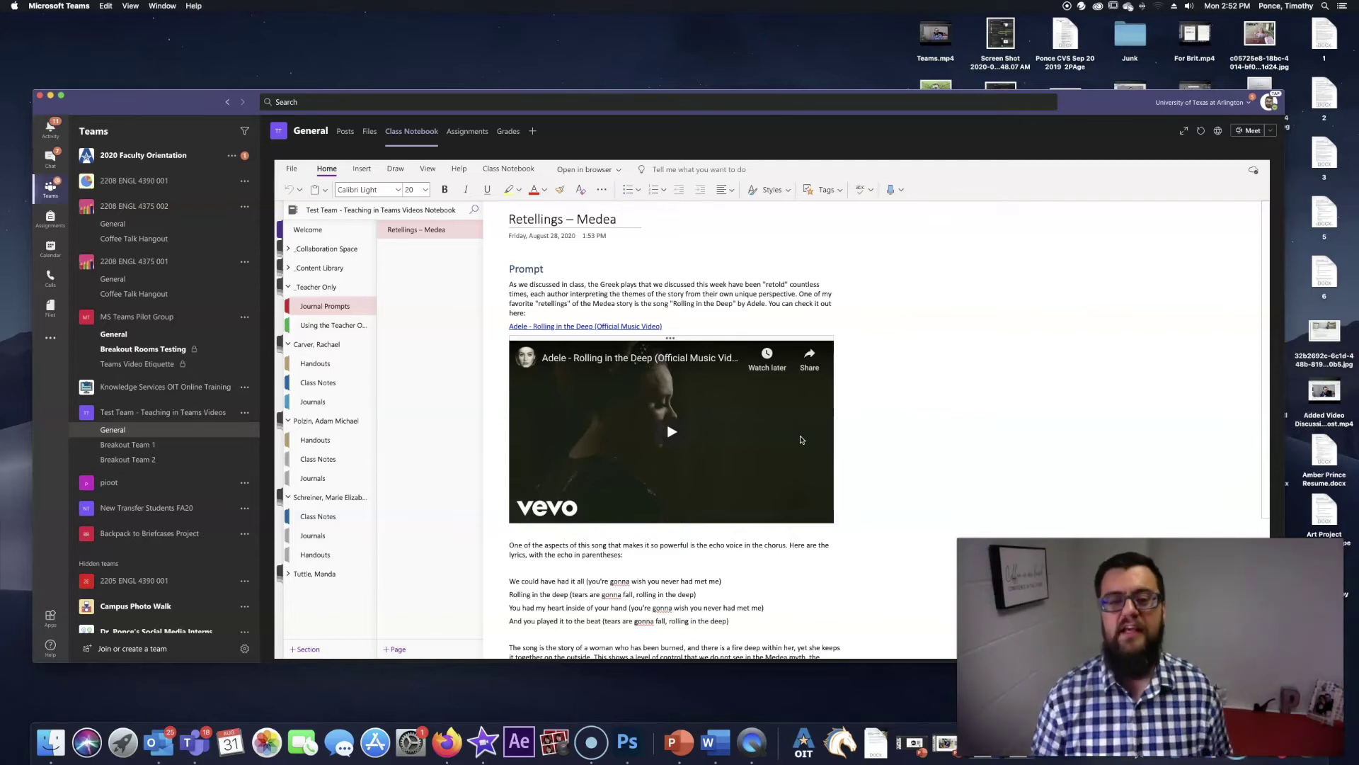
click(850, 434)
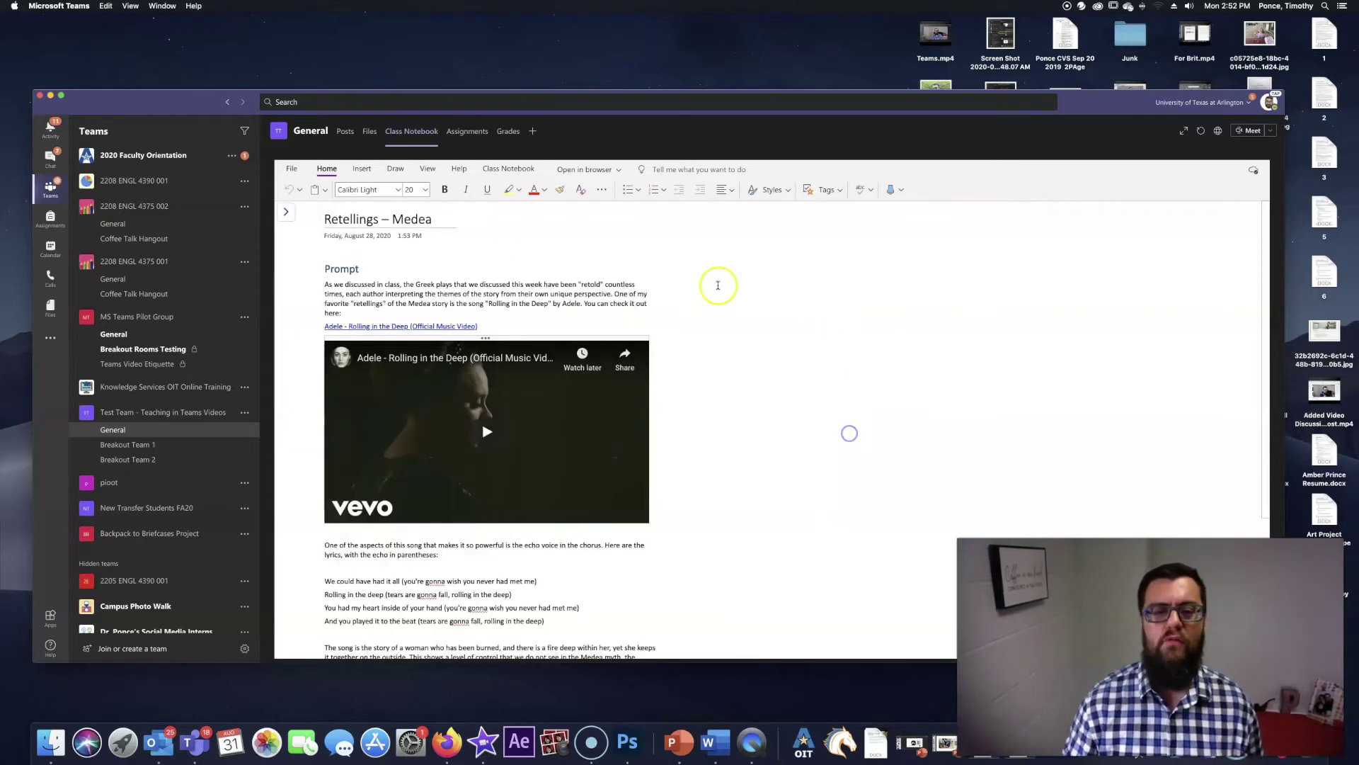
scroll(716, 303, down, 1)
scroll(716, 303, down, 3)
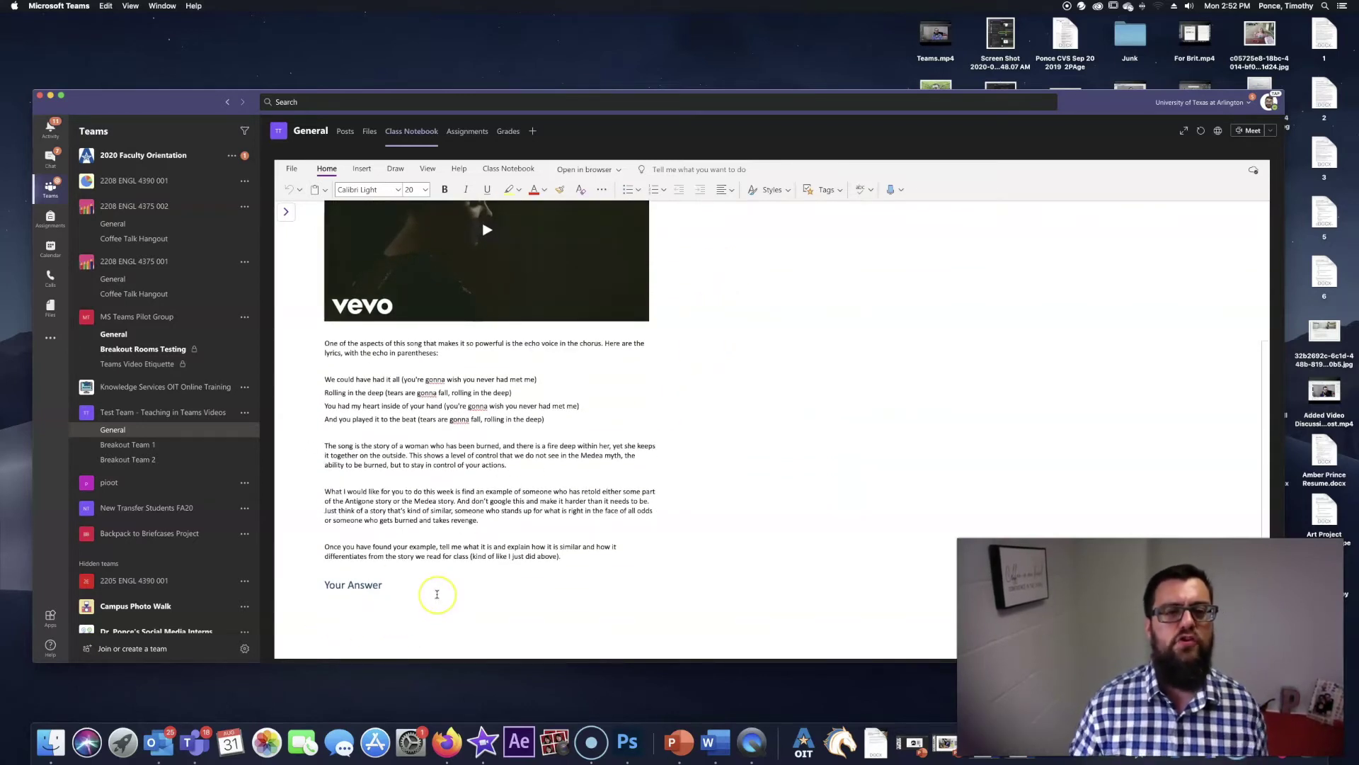
scroll(437, 594, up, 4)
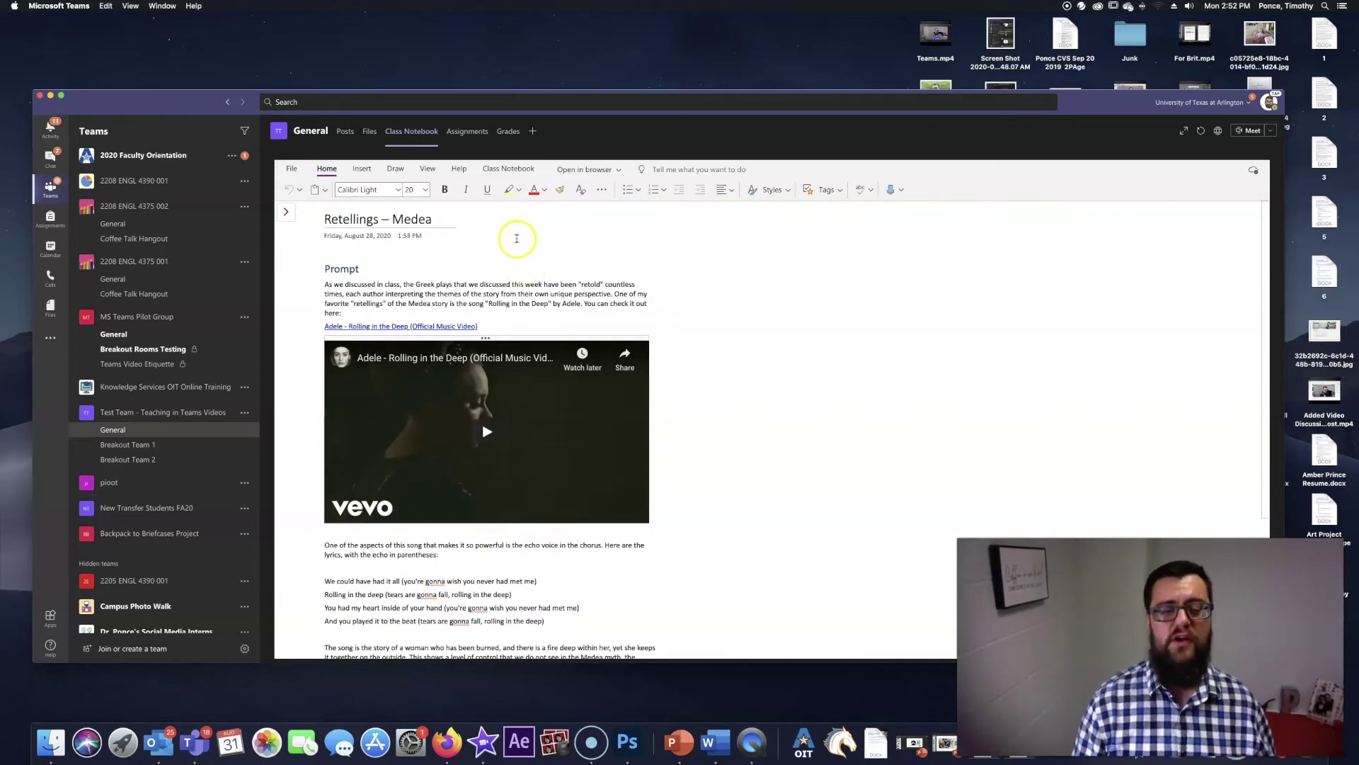
Show the Class Notebook tools for the Retellings – Medea page and check the options for opening the notebook elsewhere
click(508, 168)
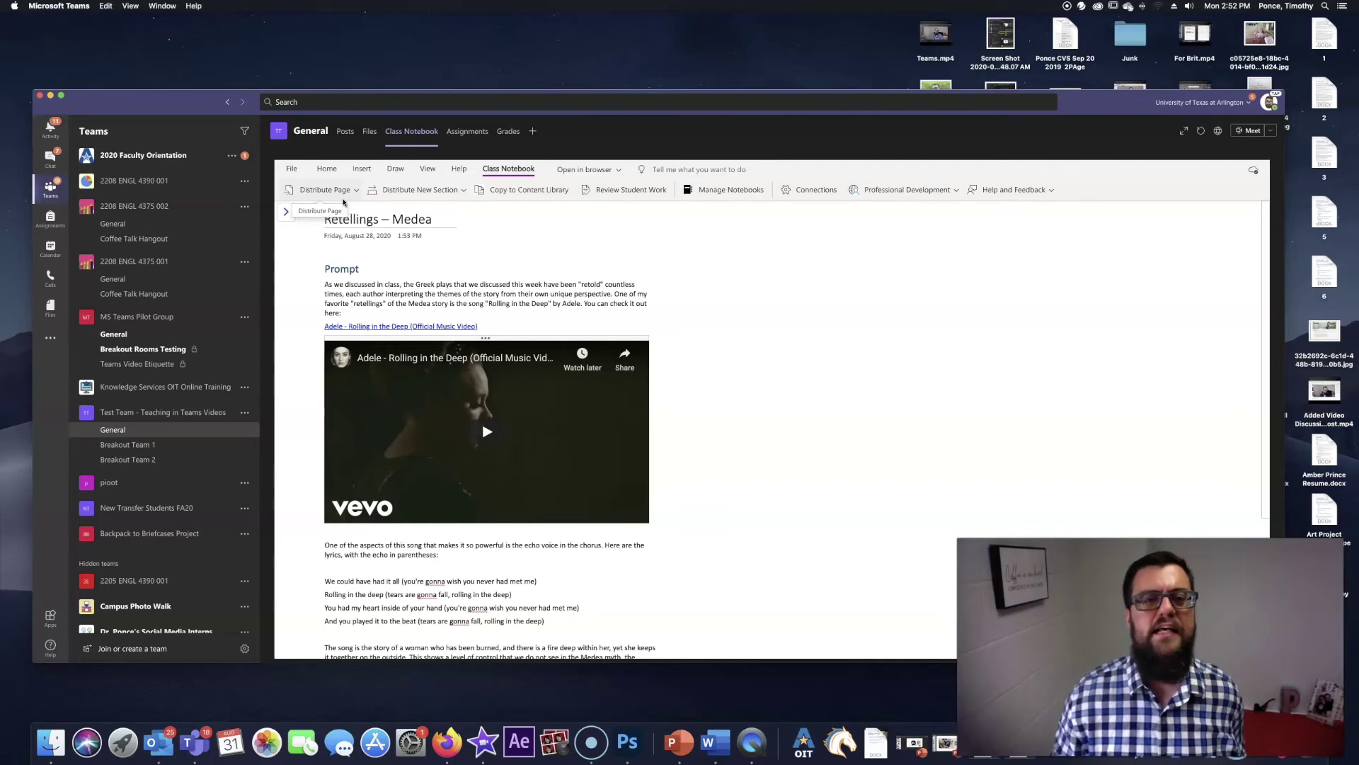
click(617, 171)
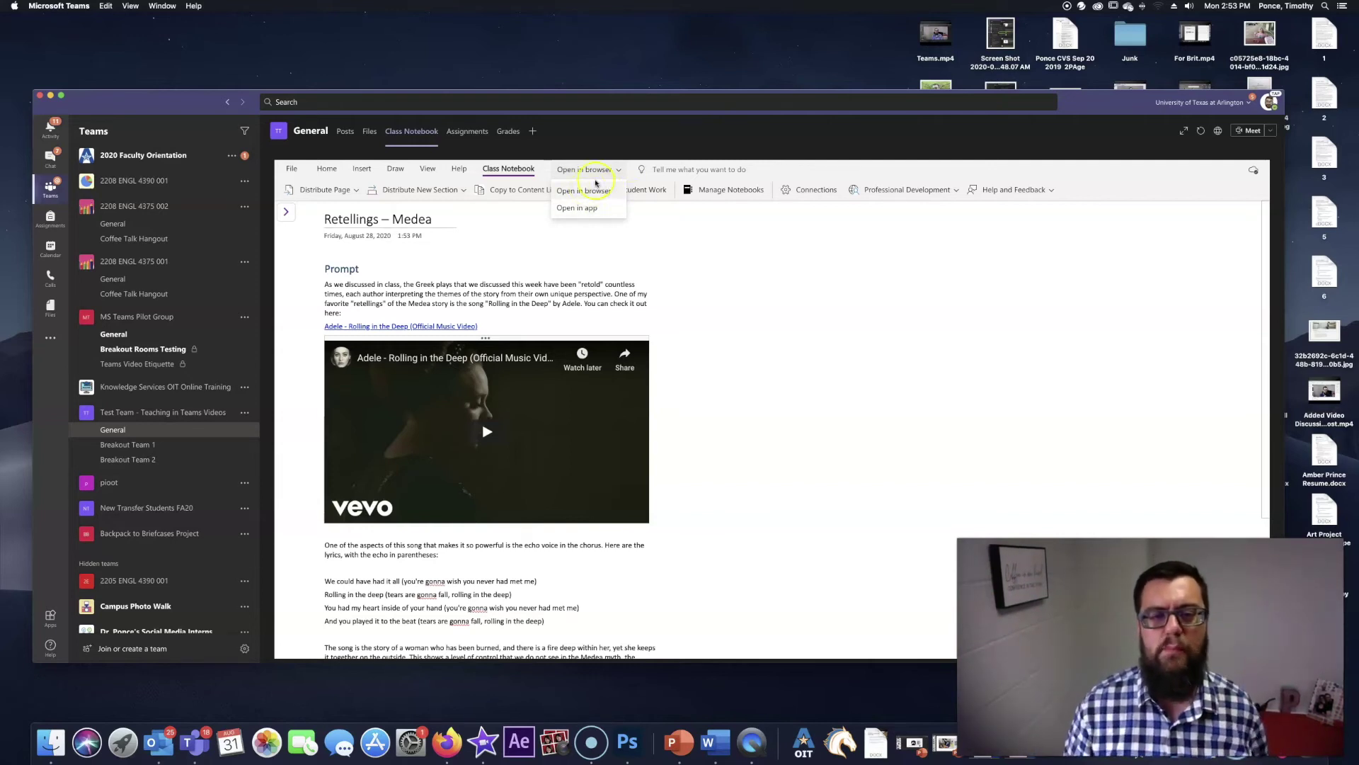
click(737, 286)
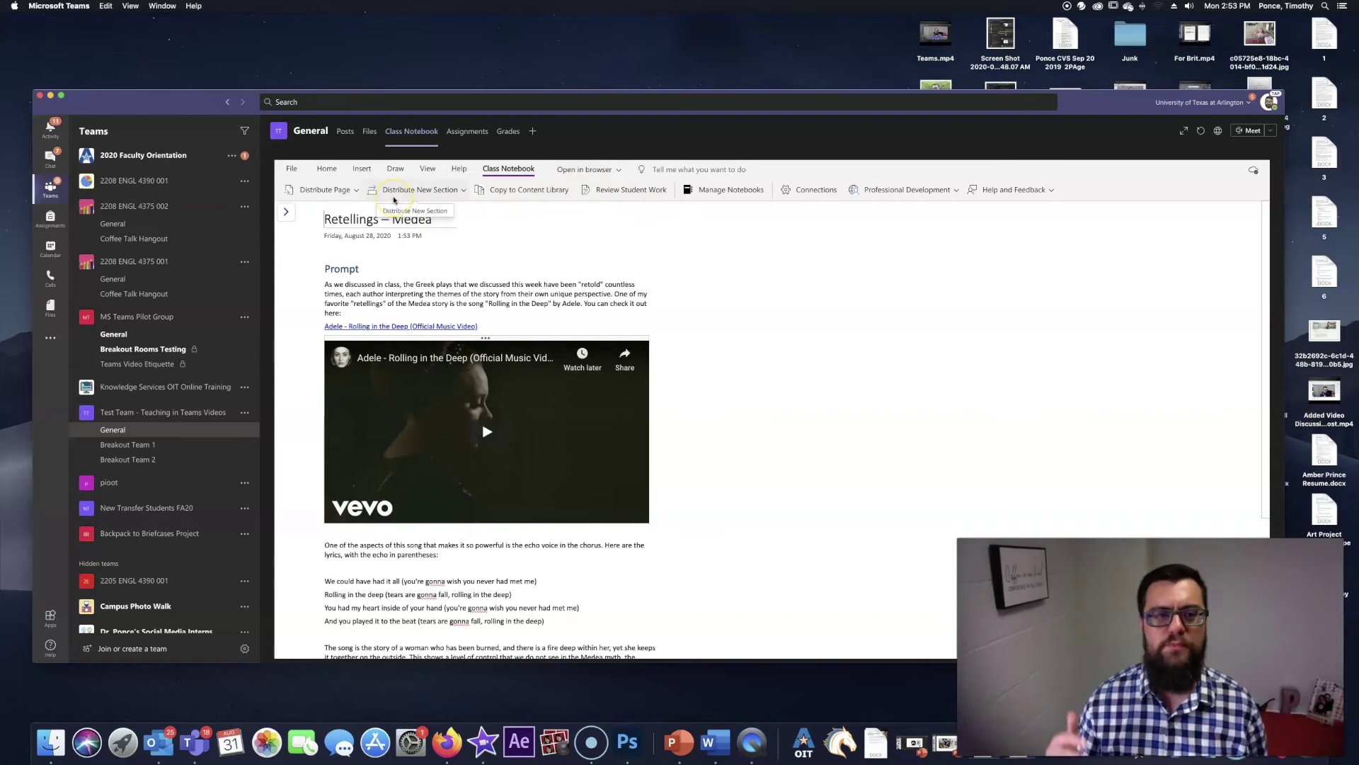
Distribute the Retellings – Medea page to the Journals section of all students
click(355, 191)
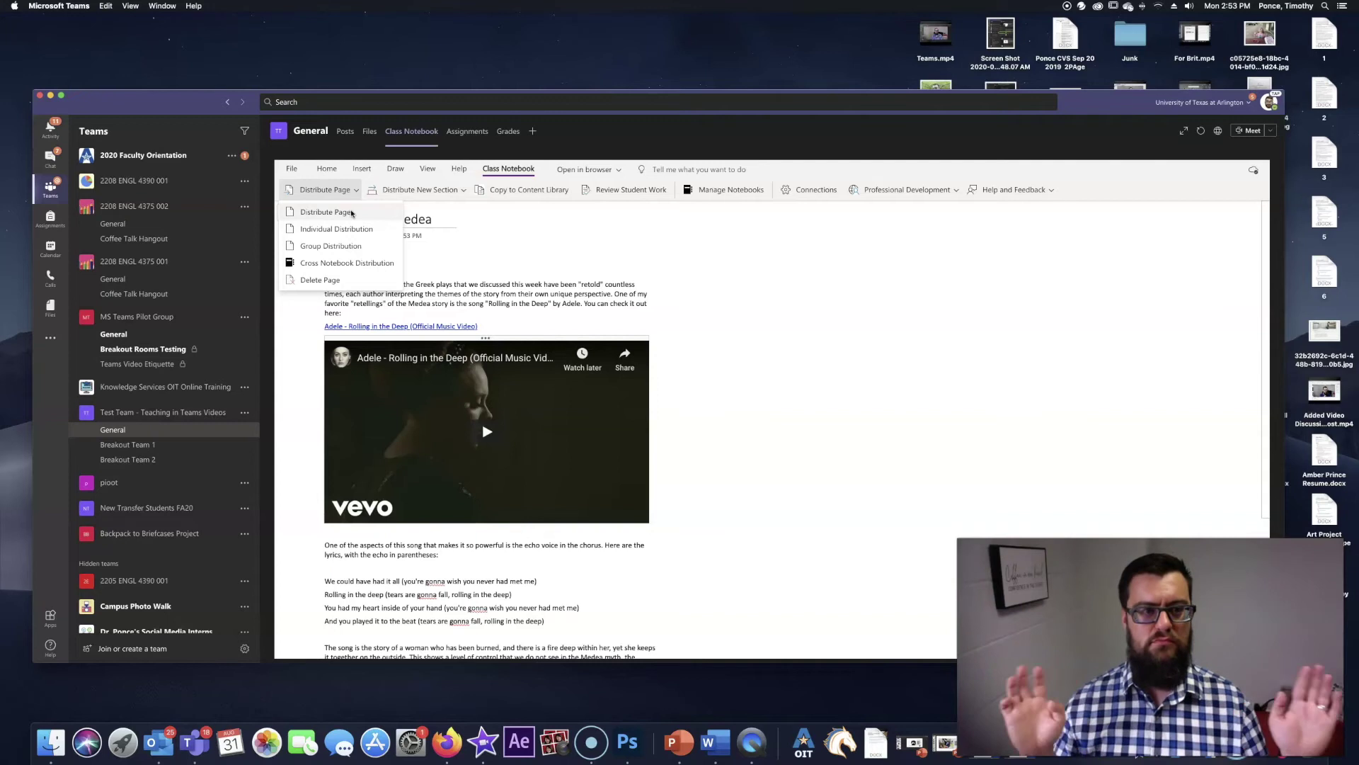
click(351, 212)
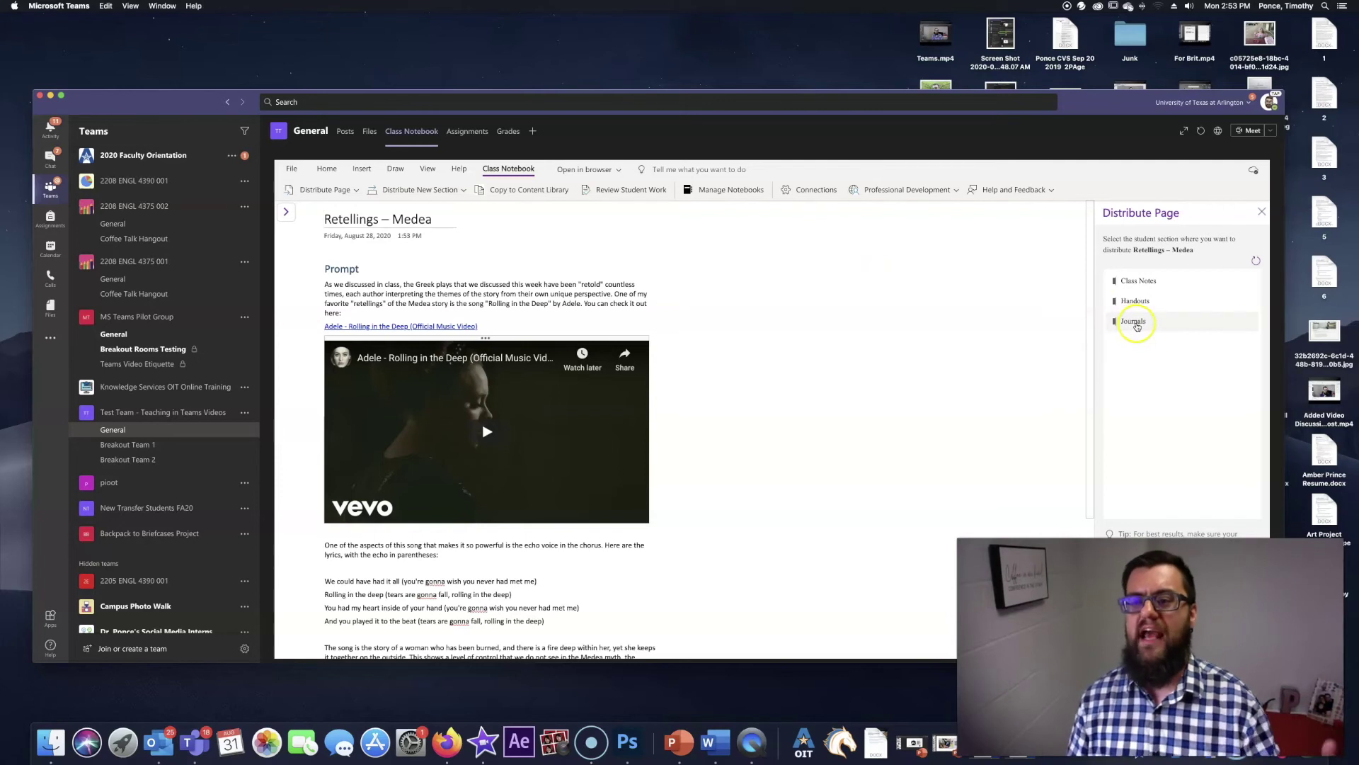
click(1135, 322)
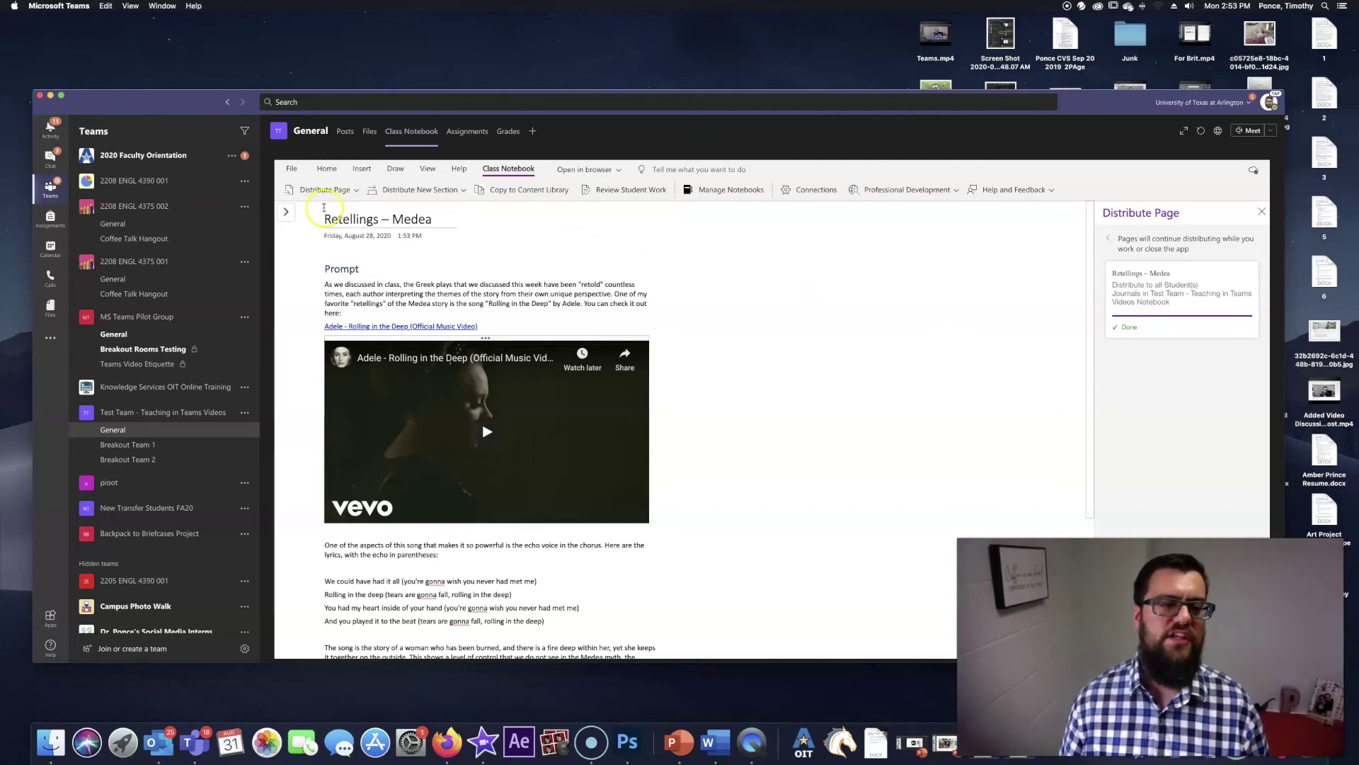
Open the distributed Retellings – Medea page in the second student's Journals section, review it through Your Answer, and show the notebook's section list again
click(283, 214)
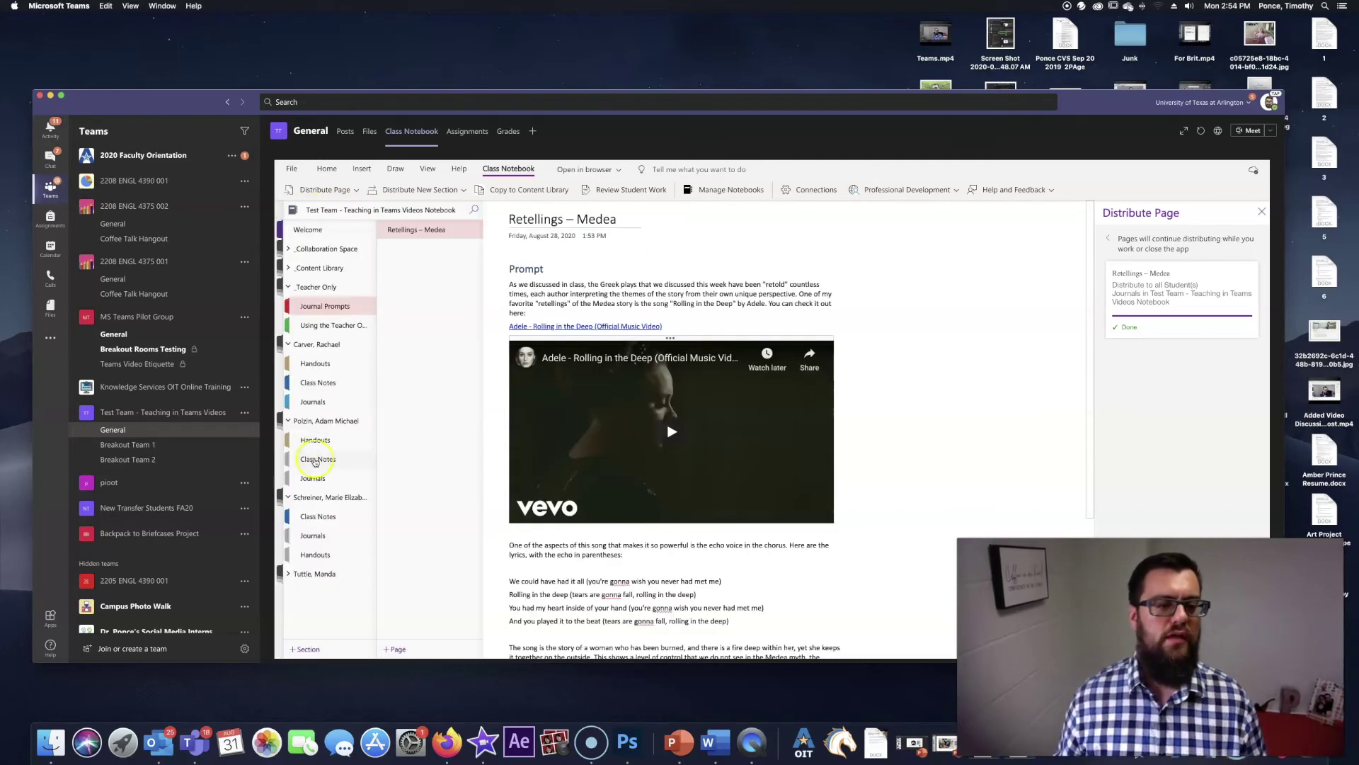
click(313, 486)
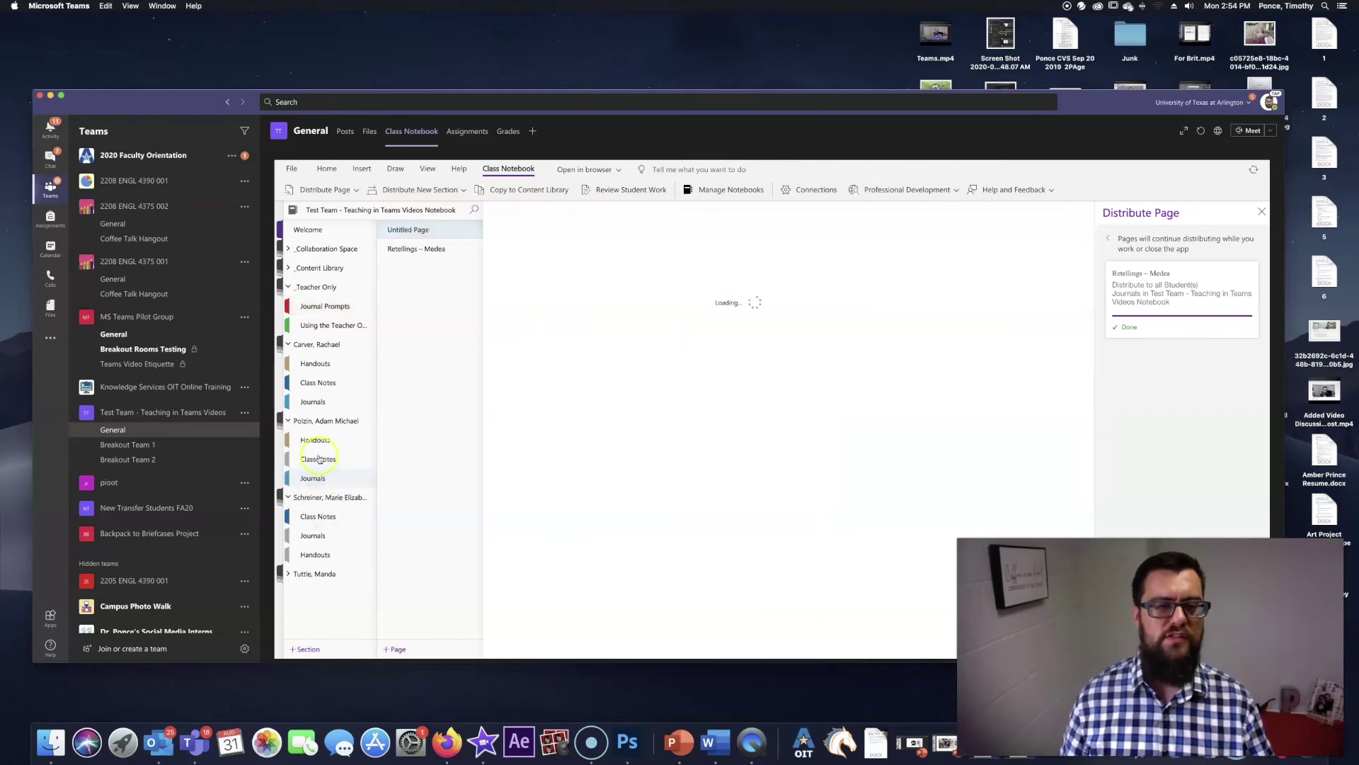
click(439, 248)
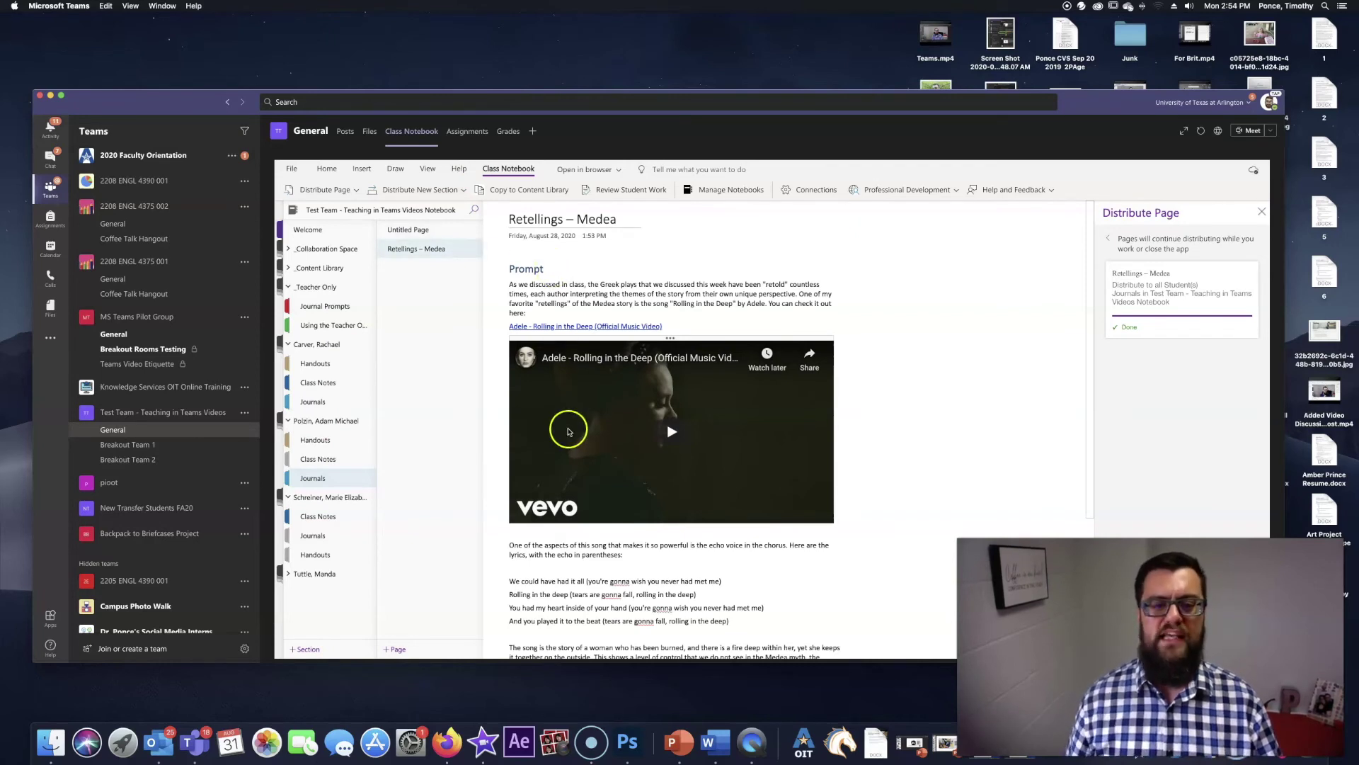
click(1053, 371)
scroll(920, 411, down, 5)
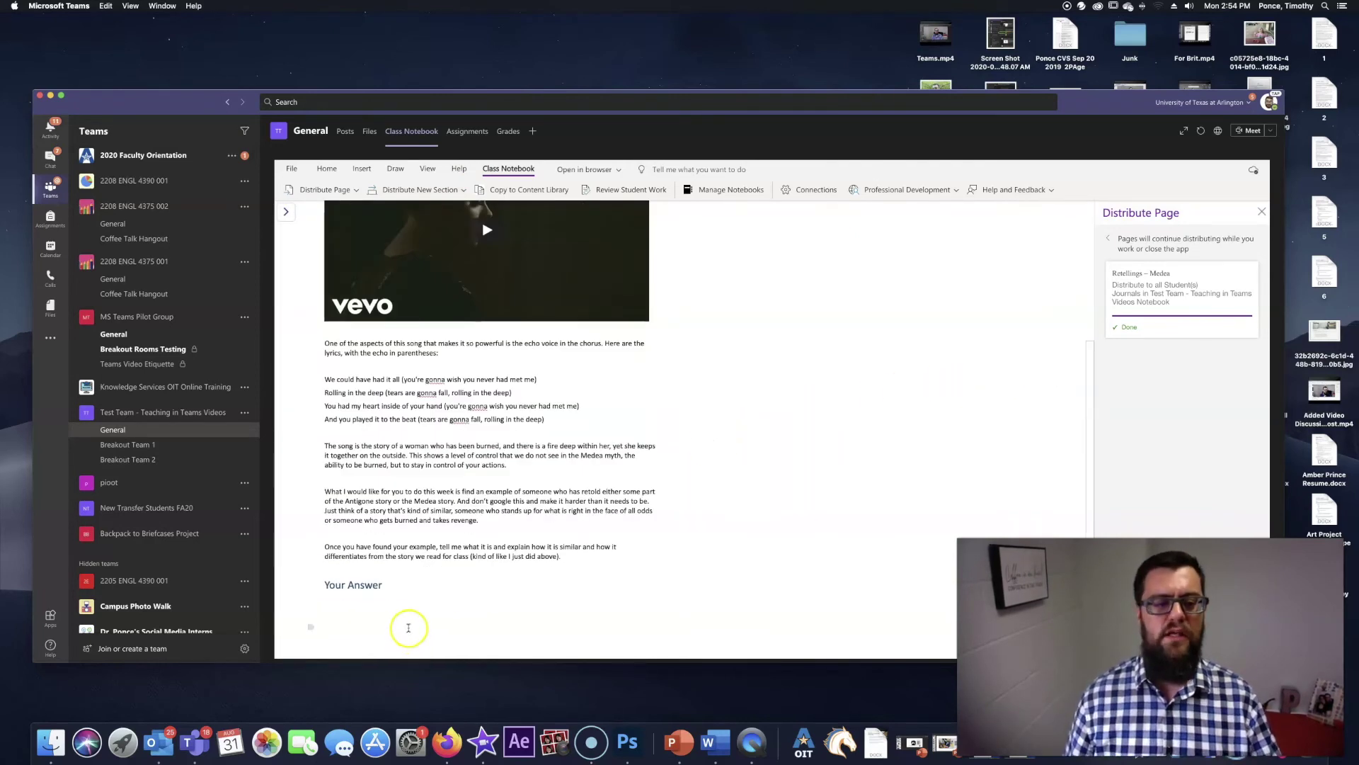
scroll(399, 621, up, 5)
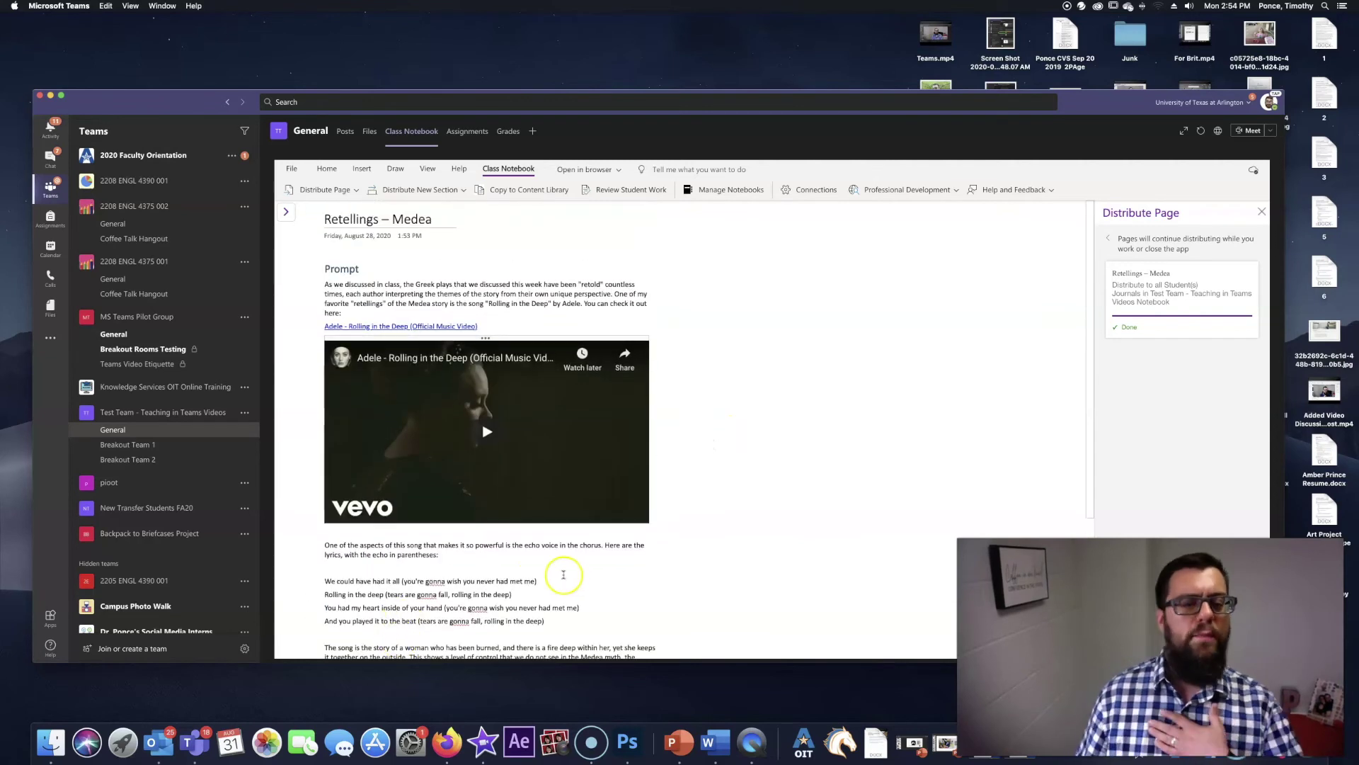
click(286, 211)
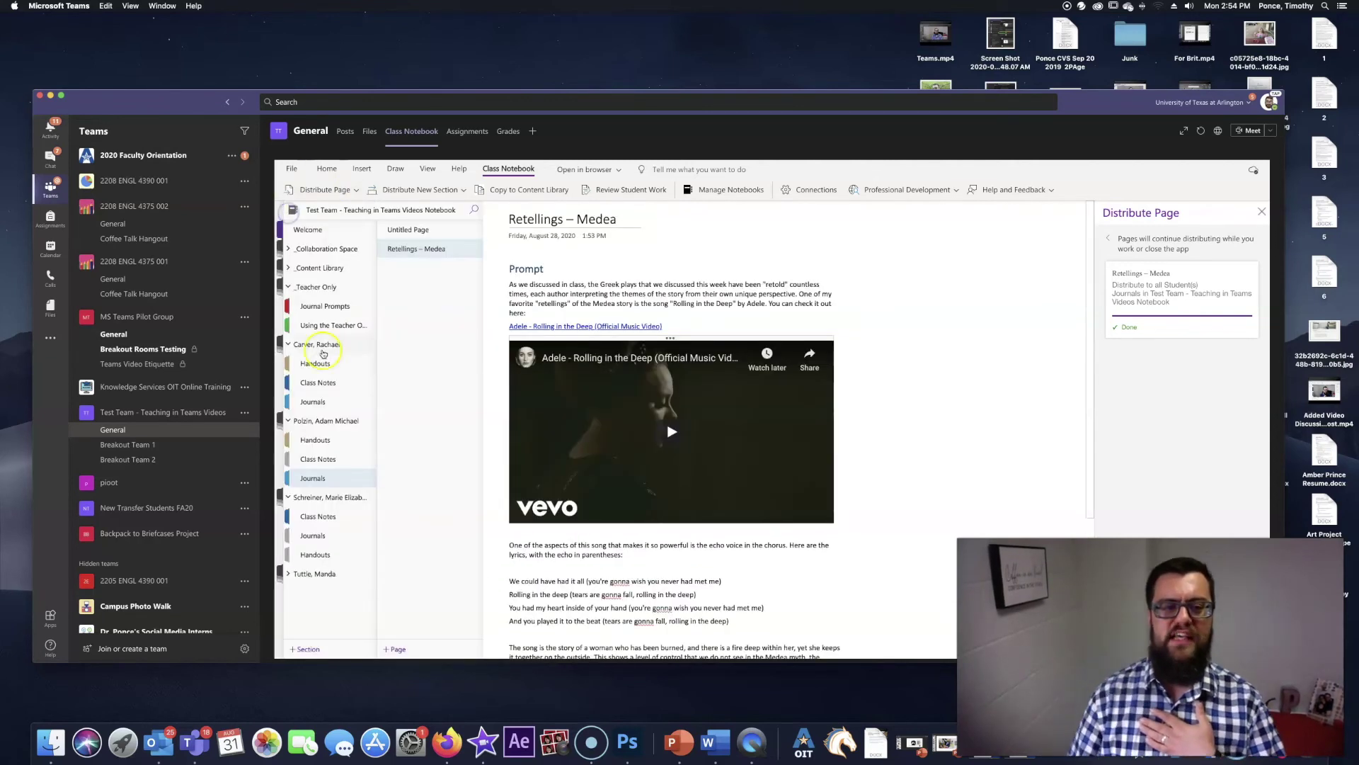